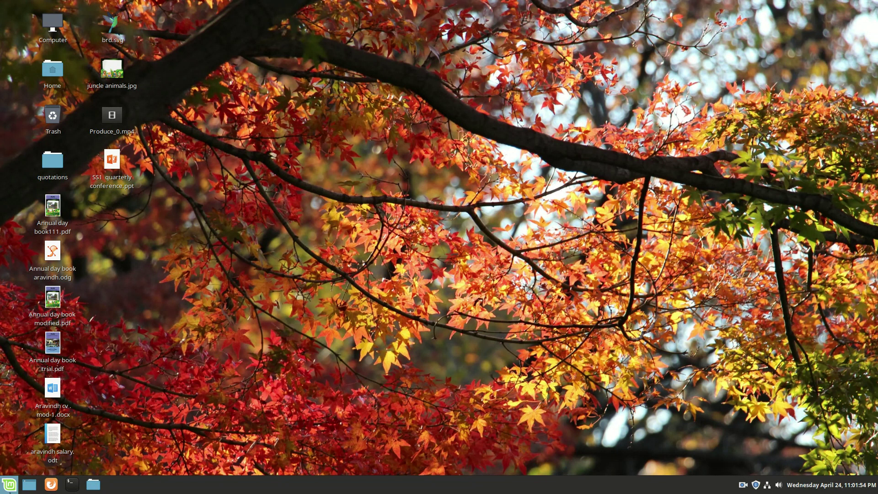
# Launch Krita from the Mint Graphics menu, dismiss the welcome screen, and start a new document.
pyautogui.click(11, 487)
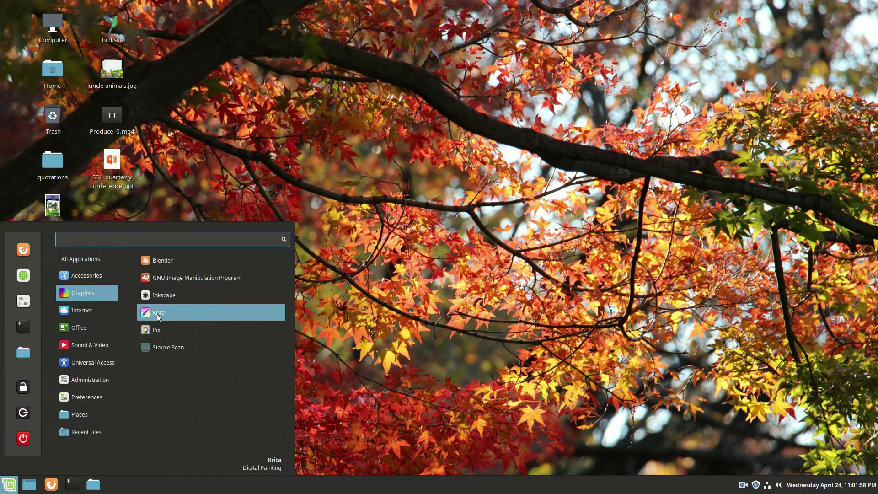
pyautogui.click(158, 313)
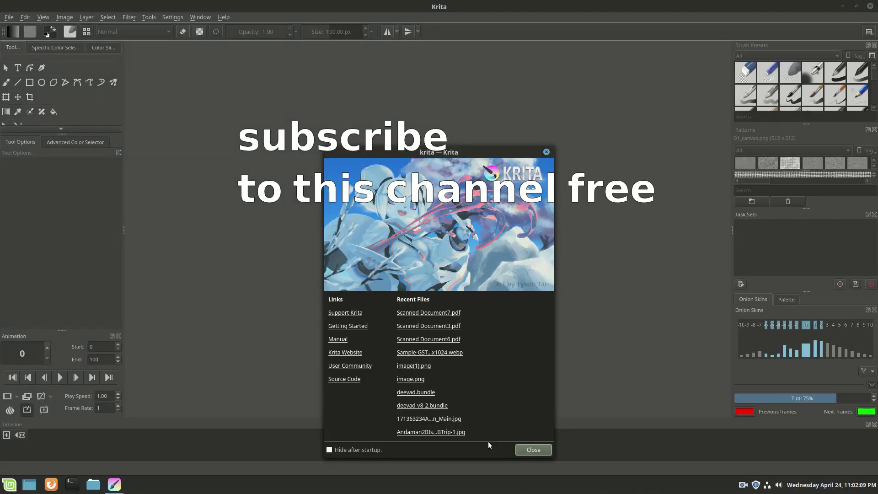
pyautogui.click(539, 452)
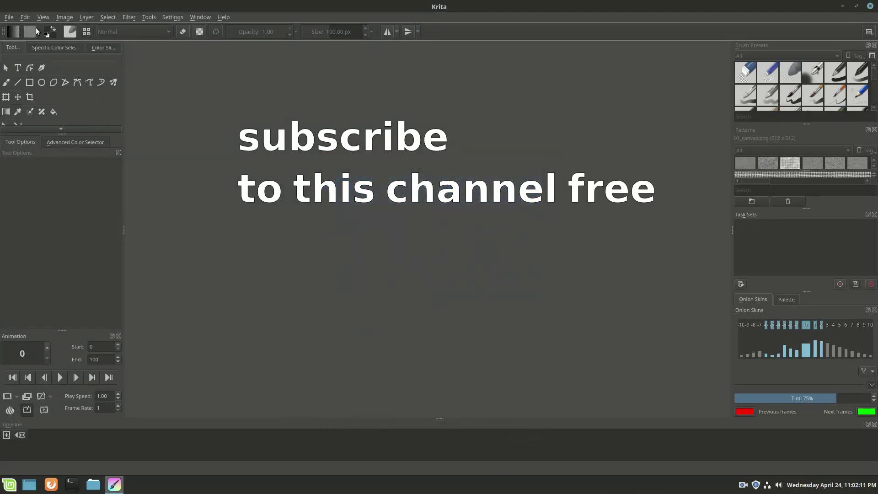
pyautogui.click(8, 19)
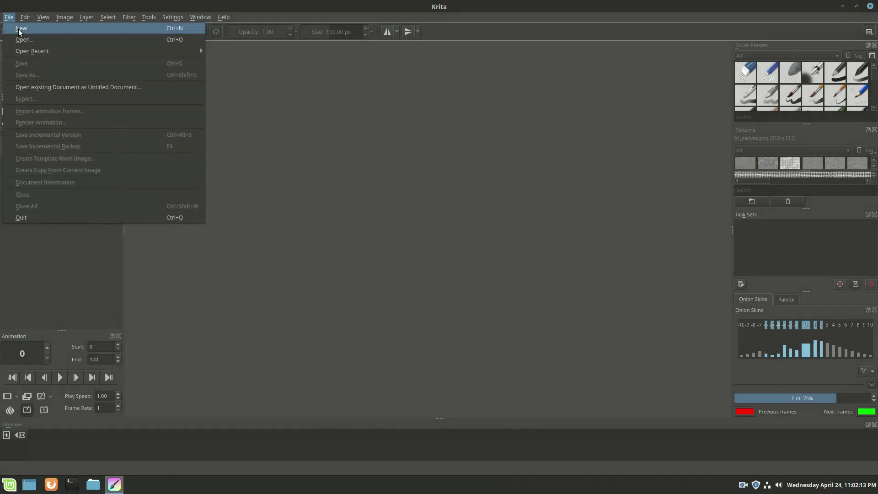
pyautogui.click(20, 30)
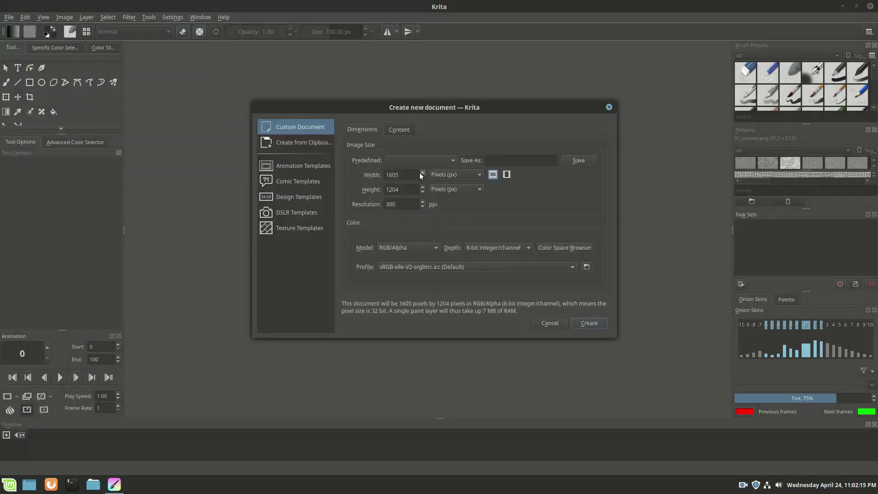
# Size the new canvas 1607 × 1206 pixels at 300 ppi and show its content settings.
pyautogui.doubleClick(420, 172)
pyautogui.doubleClick(422, 186)
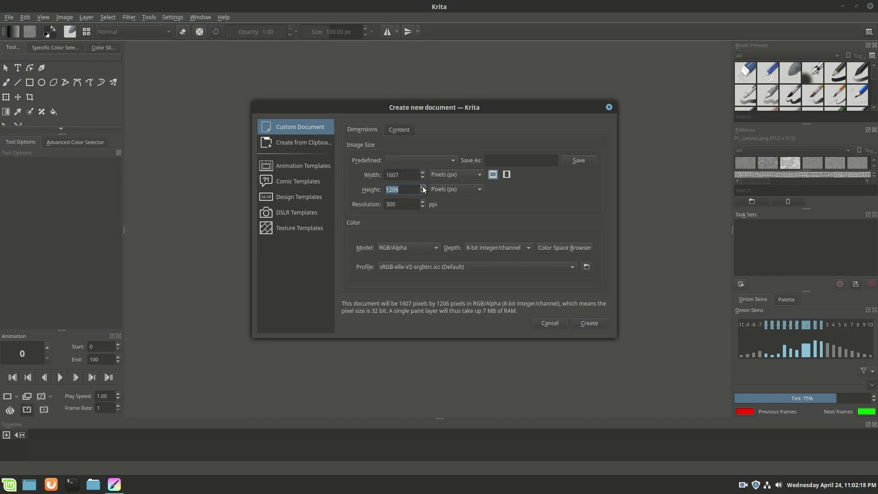
pyautogui.click(479, 176)
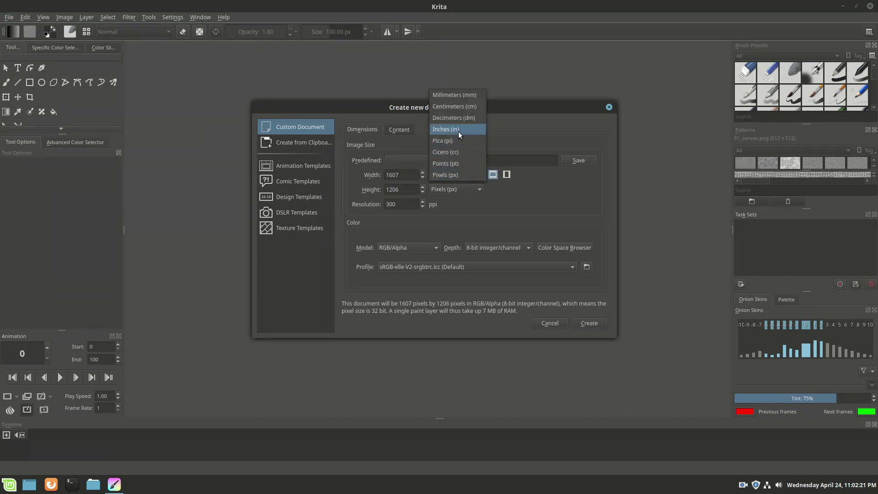
pyautogui.click(491, 202)
pyautogui.click(478, 190)
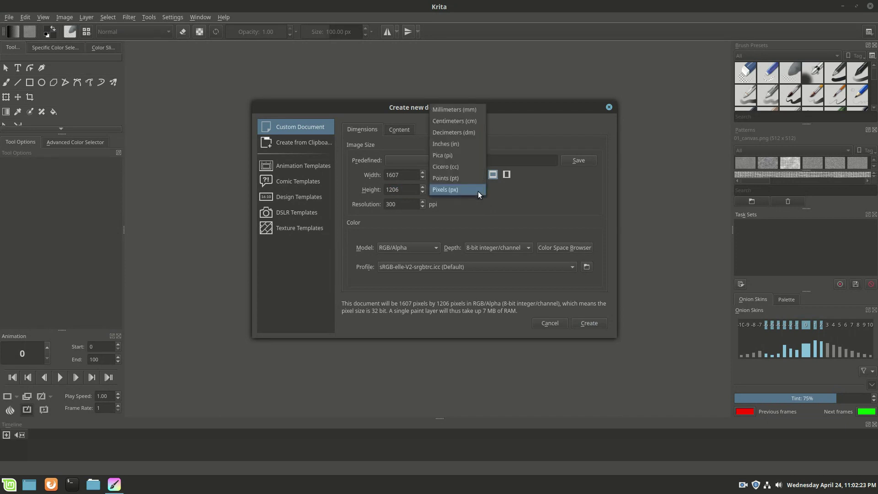
pyautogui.click(507, 202)
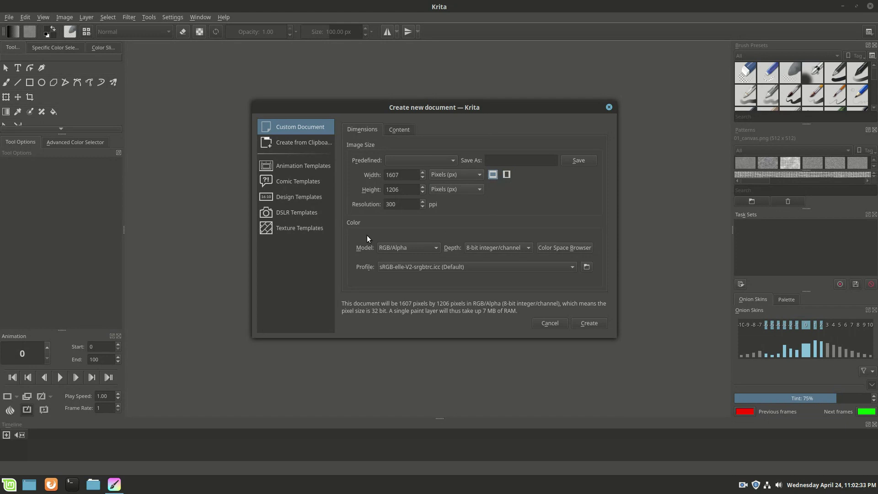
pyautogui.click(422, 201)
pyautogui.click(400, 129)
pyautogui.click(442, 145)
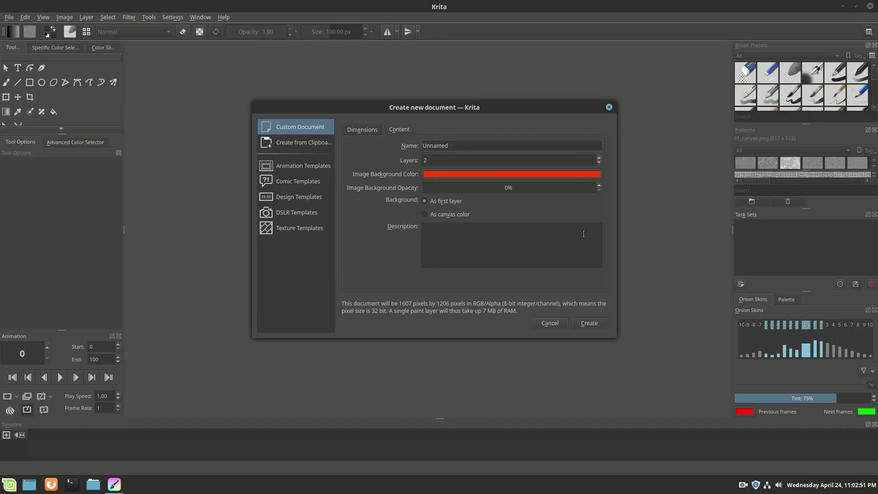
# Give the document an opaque pink #ff7dff background at 100% opacity and create it.
pyautogui.click(482, 174)
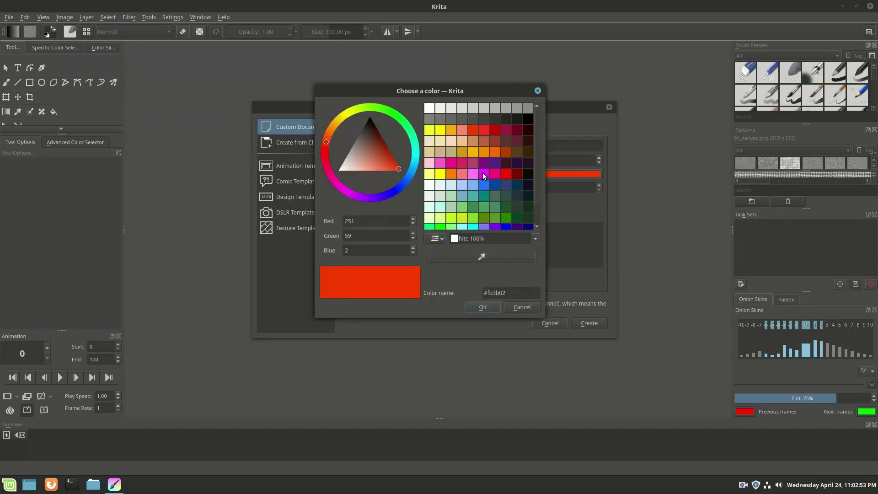
pyautogui.click(472, 174)
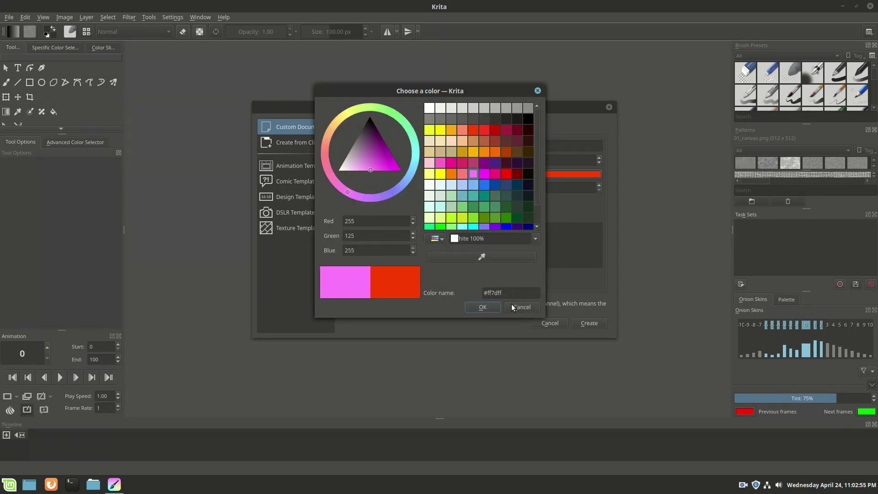
pyautogui.click(493, 306)
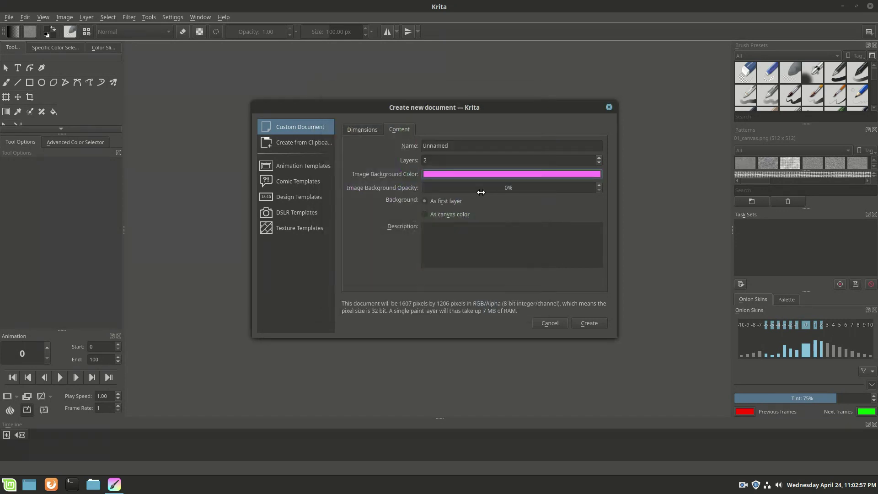
pyautogui.click(431, 188)
pyautogui.moveTo(431, 188); pyautogui.dragTo(603, 188)
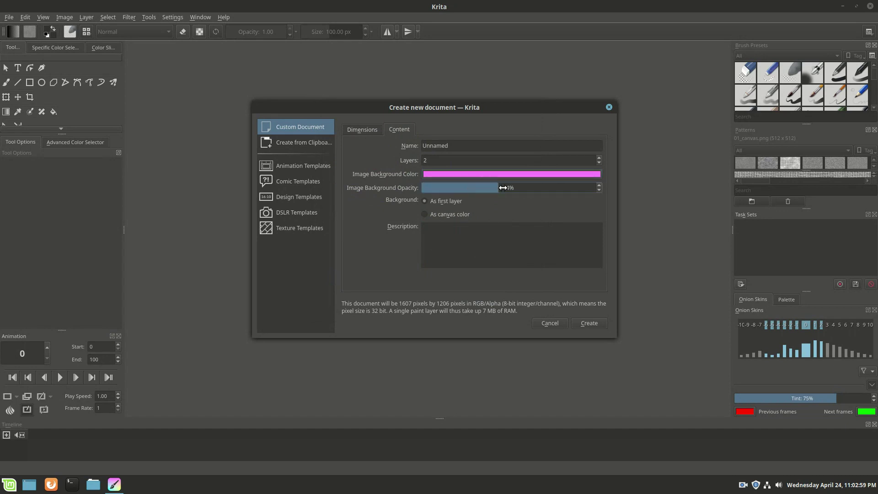
pyautogui.click(594, 323)
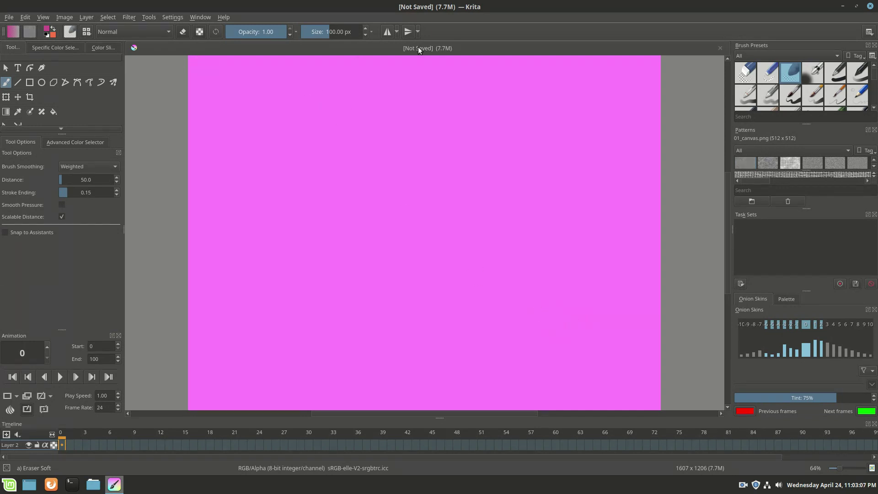
# Create a second 1607 × 1206 document with its background opacity lowered to transparent.
pyautogui.click(8, 18)
pyautogui.click(24, 30)
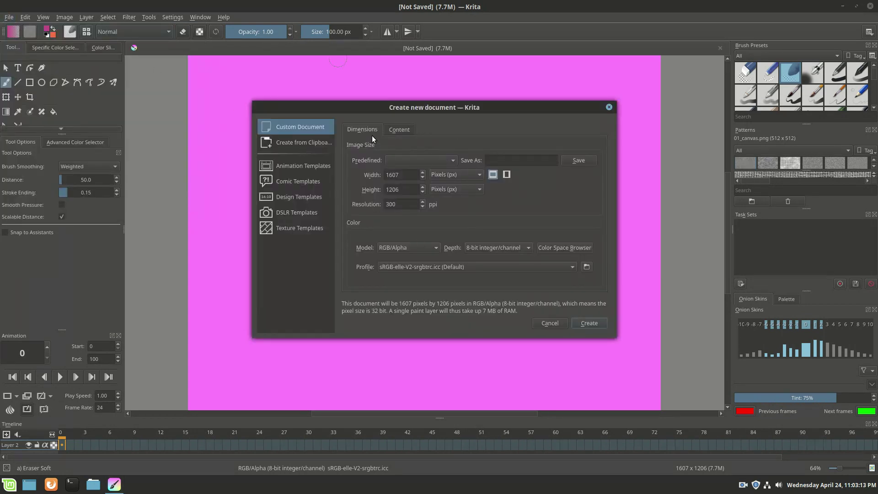
pyautogui.click(397, 131)
pyautogui.moveTo(585, 190); pyautogui.dragTo(419, 190)
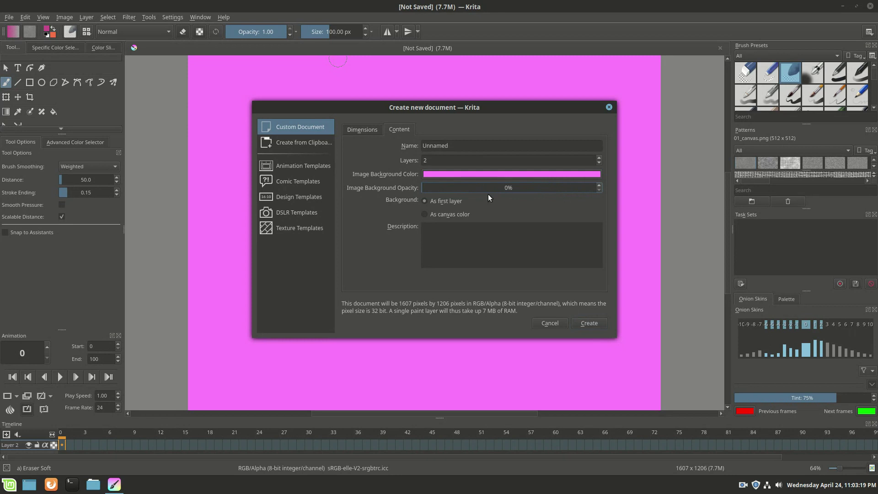
pyautogui.click(588, 324)
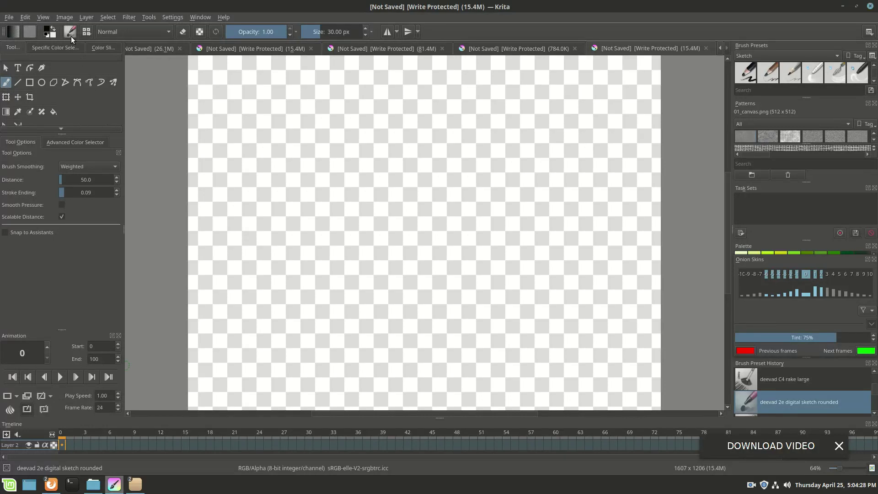
# Select the b) Basic-1 brush preset at 40 px.
pyautogui.click(87, 33)
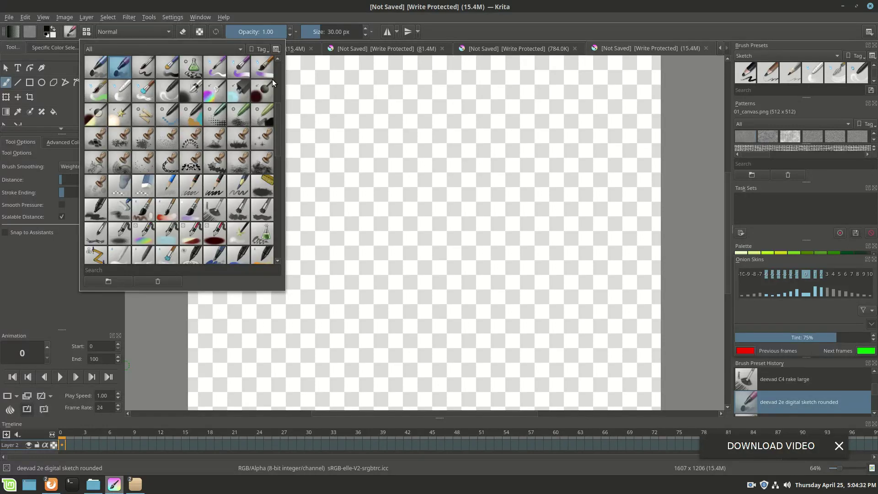
pyautogui.moveTo(278, 117)
pyautogui.mouseDown()
pyautogui.moveTo(278, 223)
pyautogui.moveTo(286, 79)
pyautogui.mouseUp()
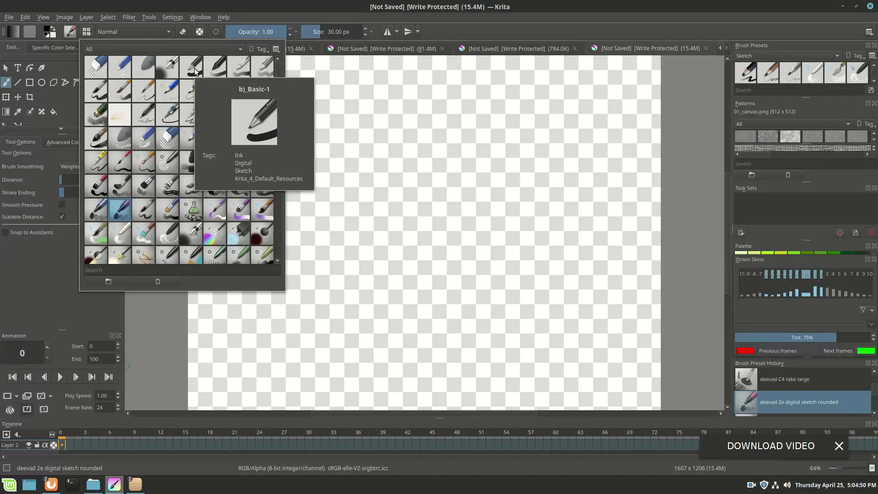
pyautogui.click(194, 67)
# Paint two thick black wavy strokes, the second with the b) Basic-3 Flow preset.
pyautogui.click(351, 134)
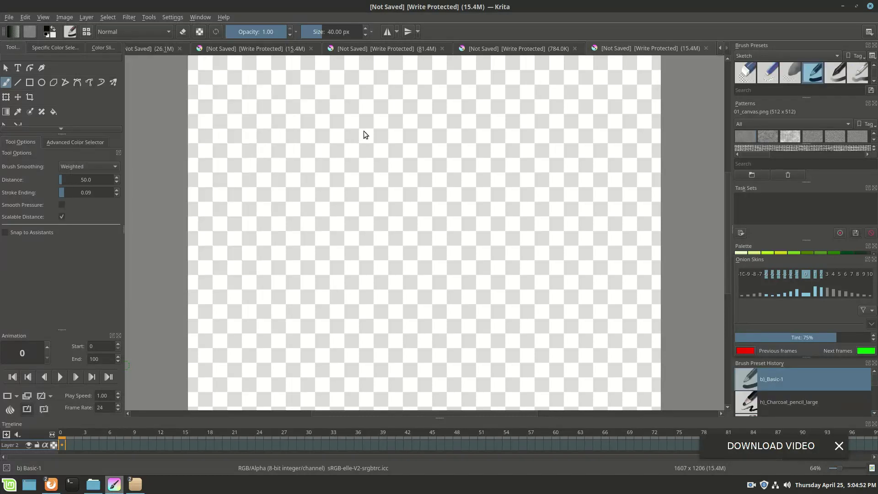
pyautogui.moveTo(303, 143)
pyautogui.mouseDown()
pyautogui.moveTo(333, 133)
pyautogui.moveTo(473, 133)
pyautogui.mouseUp()
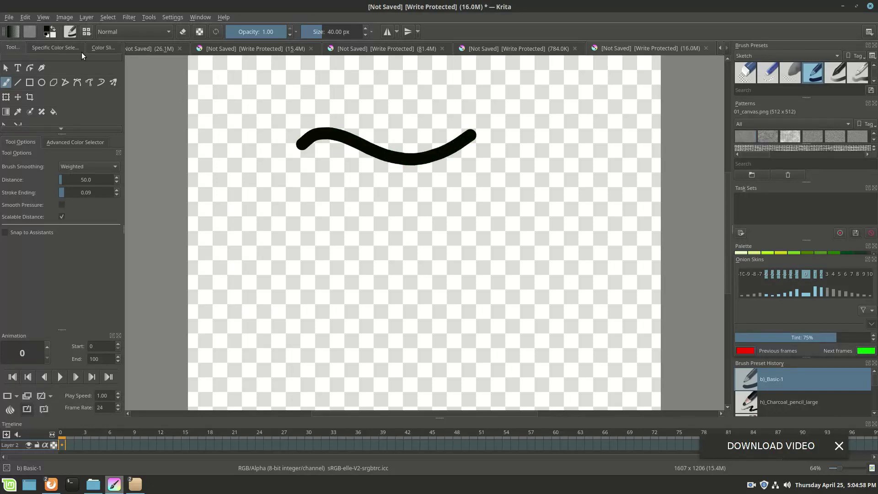
pyautogui.click(88, 32)
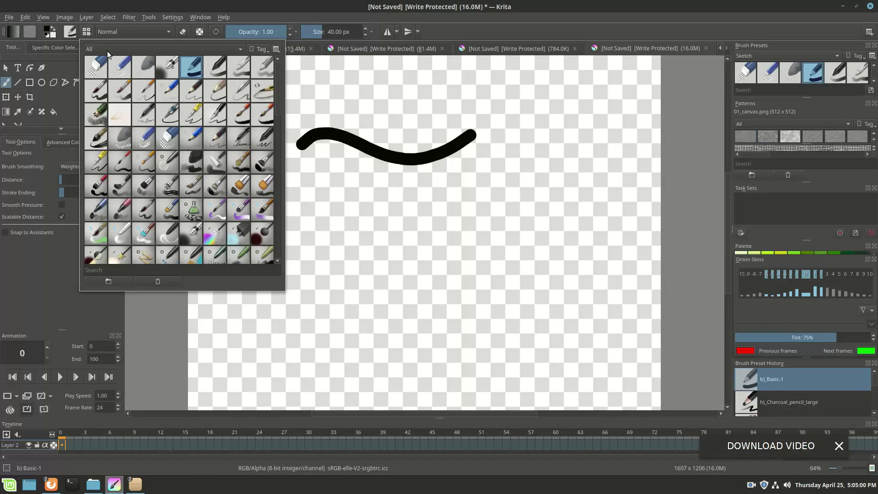
pyautogui.click(242, 70)
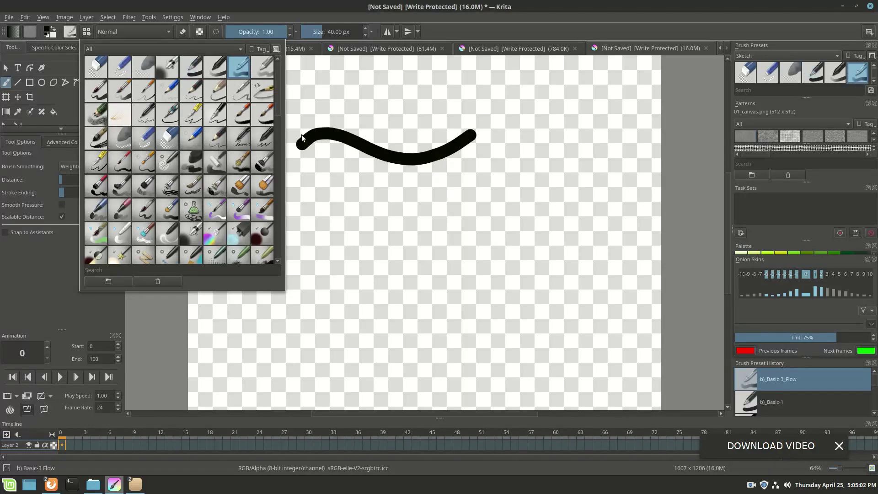
pyautogui.click(309, 164)
pyautogui.moveTo(305, 165)
pyautogui.mouseDown()
pyautogui.moveTo(354, 159)
pyautogui.moveTo(442, 186)
pyautogui.moveTo(446, 173)
pyautogui.mouseUp()
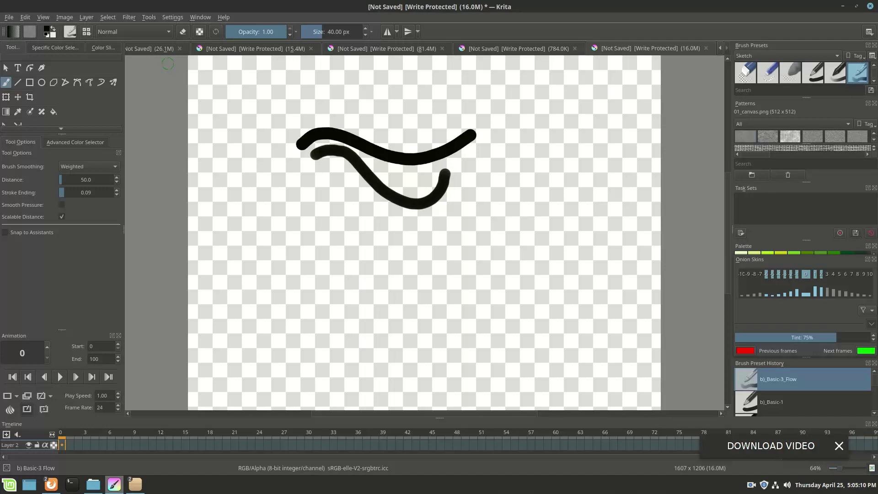
# Switch to the d) Ink-1 Precision brush preset at 3 px.
pyautogui.click(87, 32)
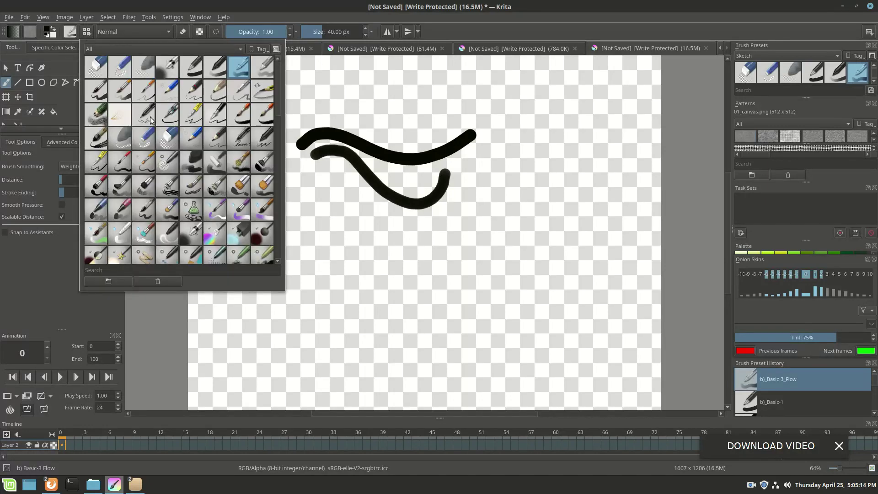
pyautogui.click(152, 120)
pyautogui.click(310, 201)
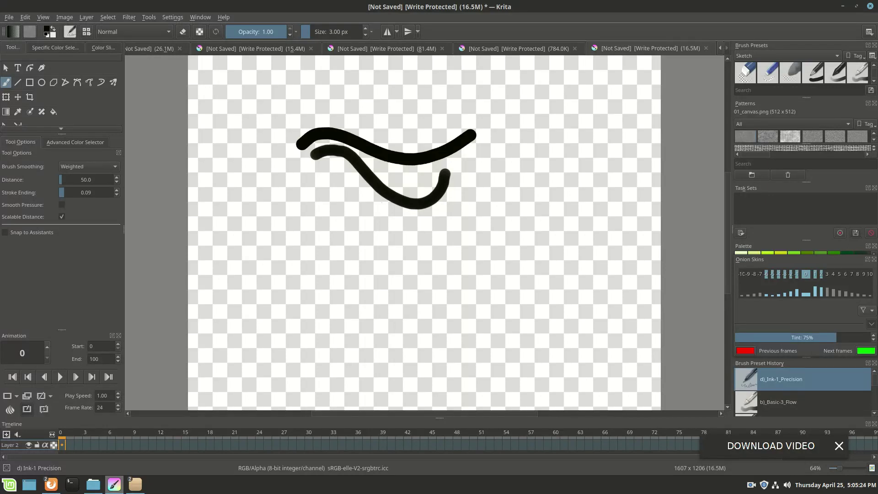
# Draw two thin black curves beneath the thick strokes with the 3 px Ink-1 brush.
pyautogui.moveTo(321, 163)
pyautogui.mouseDown()
pyautogui.moveTo(405, 240)
pyautogui.moveTo(416, 228)
pyautogui.mouseUp()
pyautogui.moveTo(291, 197)
pyautogui.mouseDown()
pyautogui.moveTo(427, 267)
pyautogui.moveTo(437, 244)
pyautogui.mouseUp()
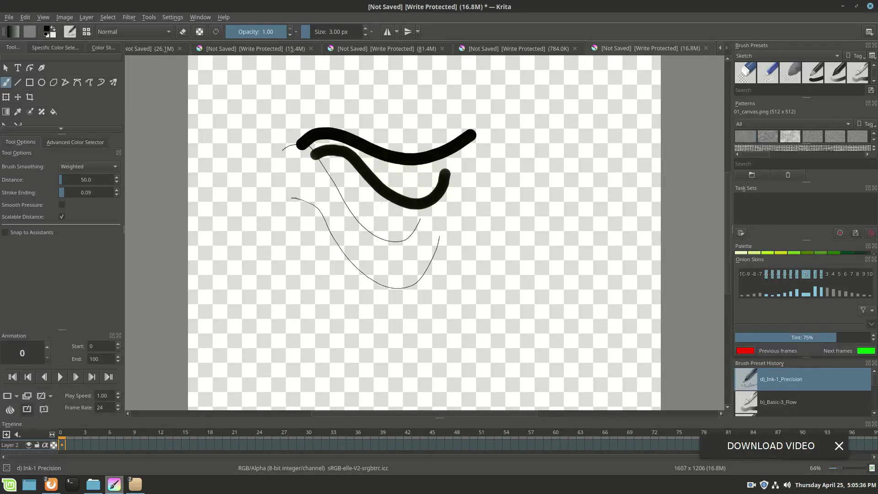
pyautogui.rightClick(449, 211)
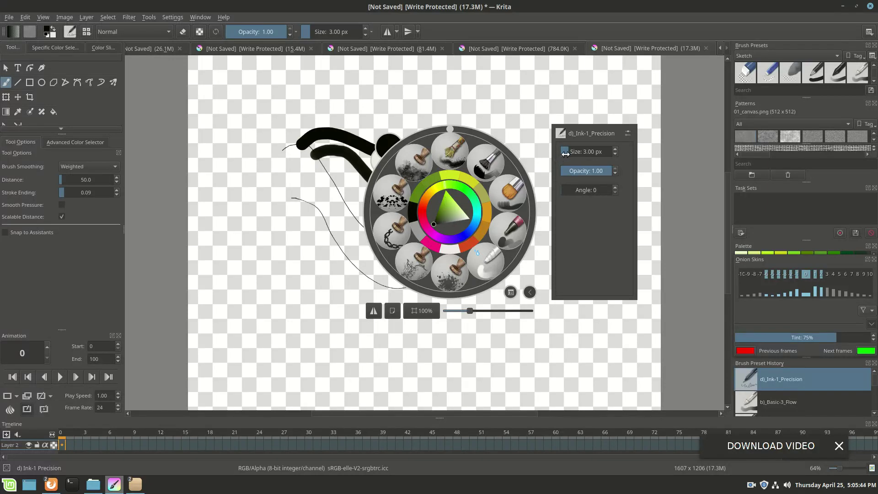
# Enlarge the brush to about 43 px and paint a thick wavy stroke and a short stroke at 0.64 opacity.
pyautogui.moveTo(565, 154); pyautogui.dragTo(579, 152)
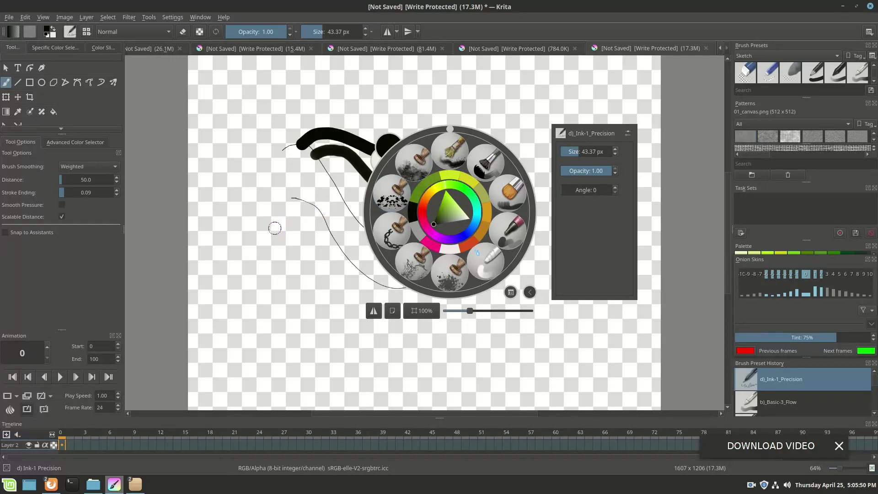
pyautogui.click(280, 226)
pyautogui.moveTo(286, 224)
pyautogui.mouseDown()
pyautogui.moveTo(351, 244)
pyautogui.moveTo(470, 244)
pyautogui.mouseUp()
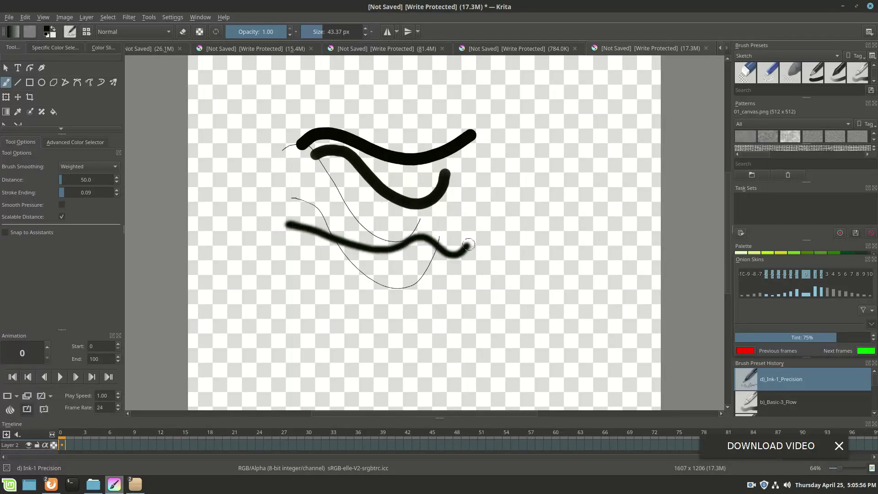
pyautogui.rightClick(471, 243)
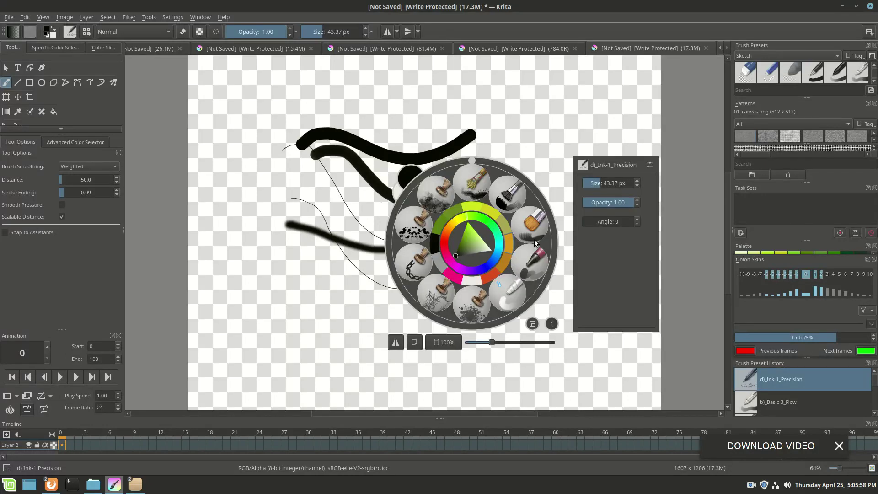
pyautogui.moveTo(601, 209); pyautogui.dragTo(619, 204)
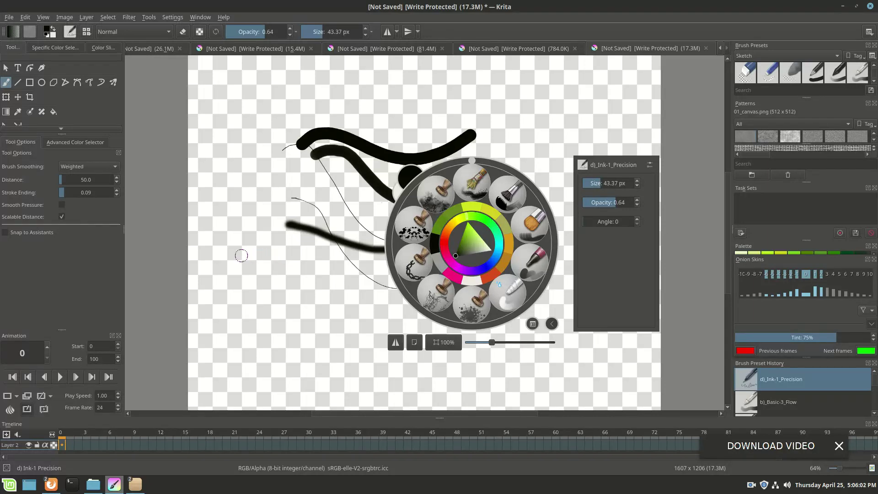
pyautogui.click(244, 255)
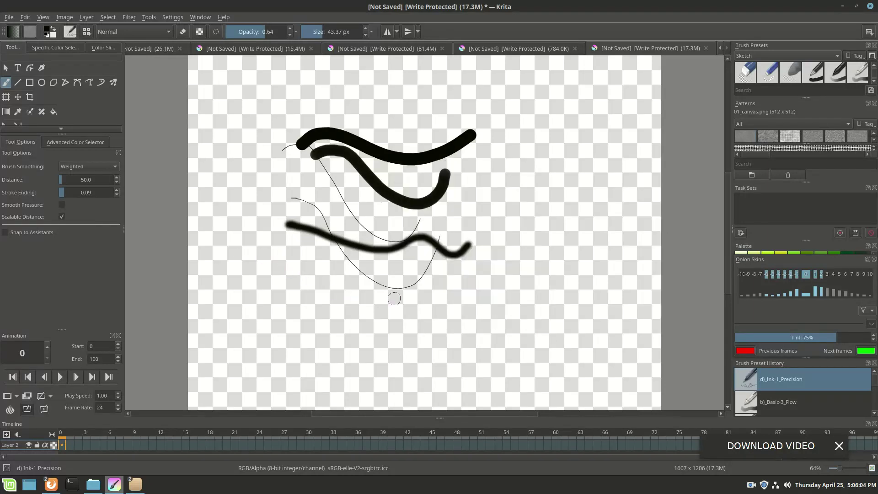
pyautogui.moveTo(316, 288)
pyautogui.mouseDown()
pyautogui.moveTo(382, 289)
pyautogui.moveTo(491, 264)
pyautogui.mouseUp()
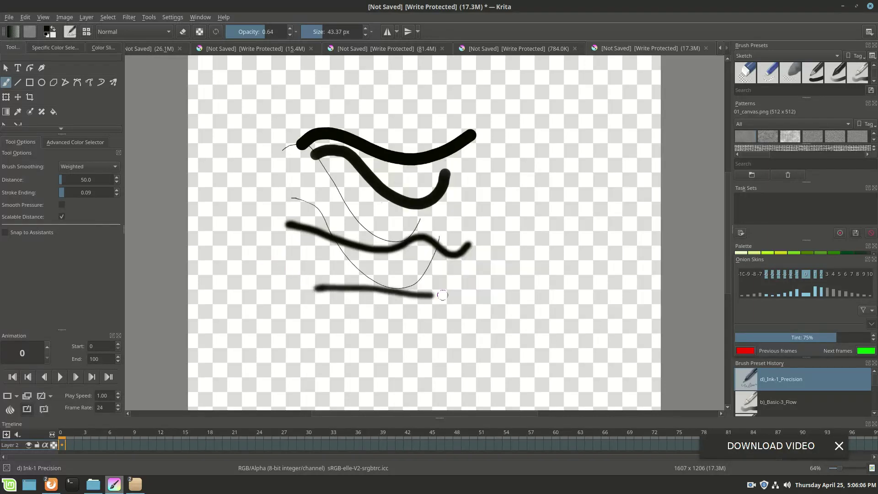
# Lower brush opacity to 0.32 and paint a long soft grey curving stroke across the lower canvas.
pyautogui.rightClick(491, 263)
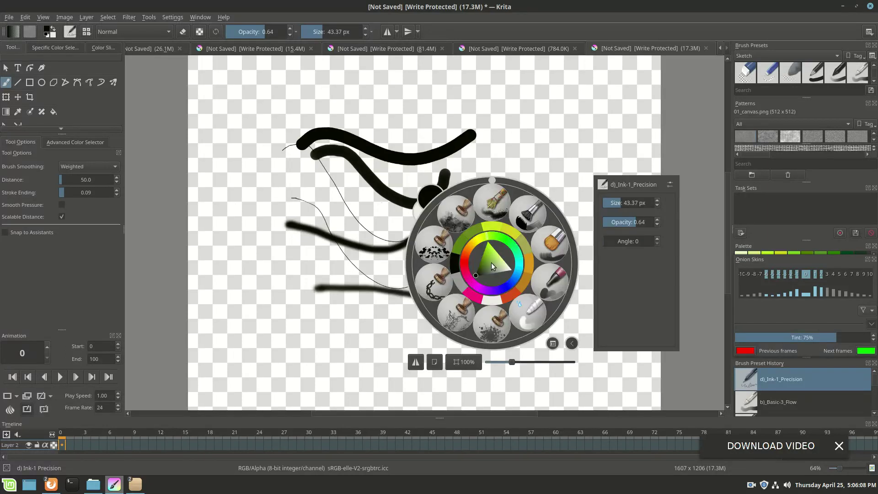
pyautogui.moveTo(631, 222); pyautogui.dragTo(618, 224)
pyautogui.click(241, 236)
pyautogui.moveTo(242, 251); pyautogui.dragTo(358, 284)
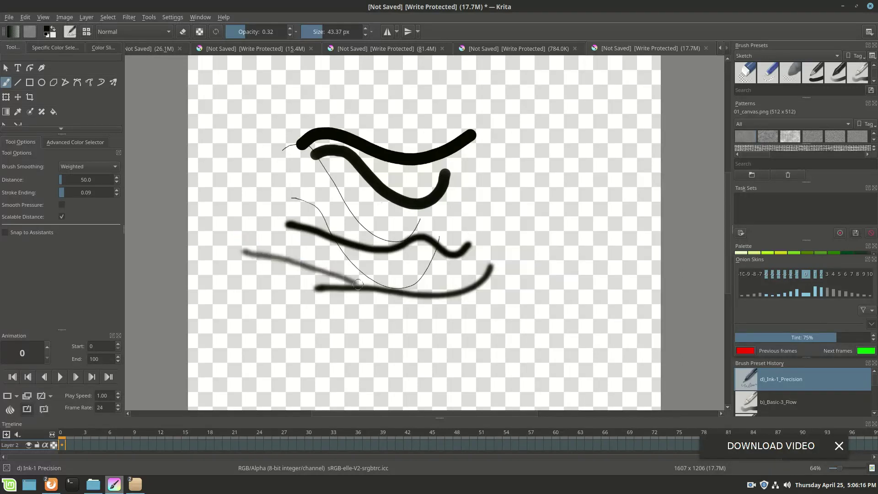
pyautogui.moveTo(357, 284)
pyautogui.mouseDown()
pyautogui.moveTo(524, 298)
pyautogui.moveTo(468, 230)
pyautogui.mouseUp()
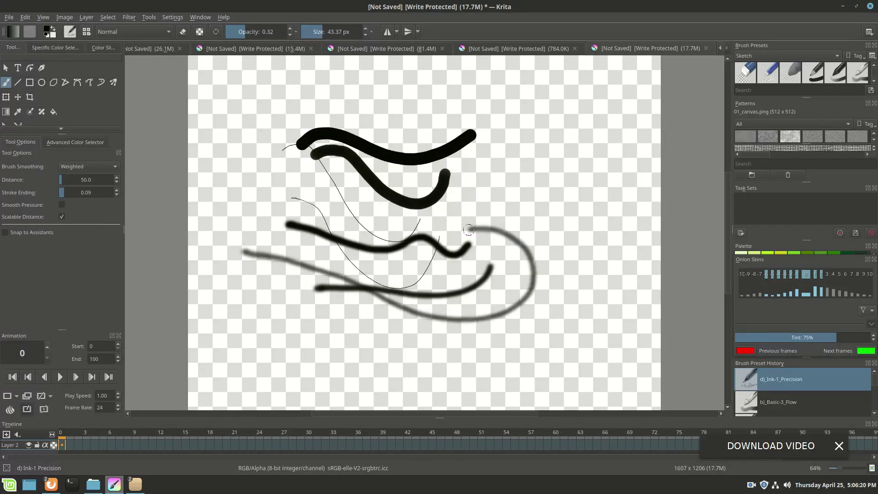
pyautogui.click(85, 33)
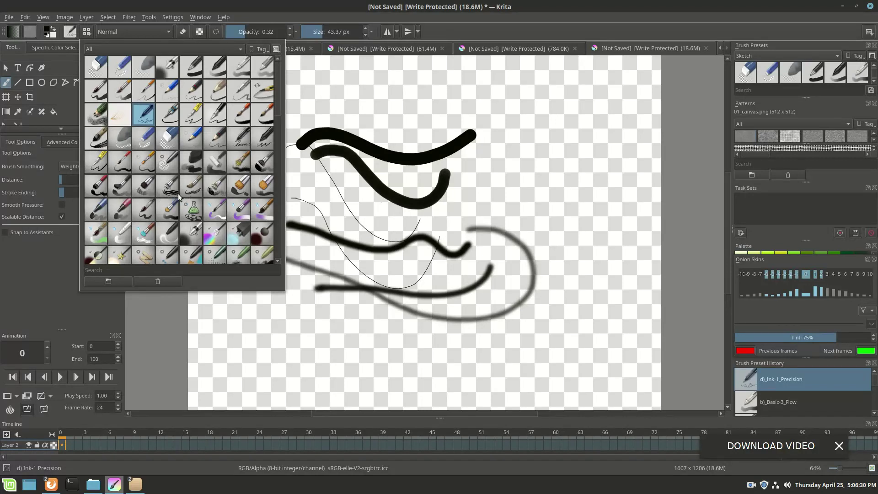
# Paint three parallel deevad 2c hair strokes fanning down-right from the top stroke's end.
pyautogui.click(167, 186)
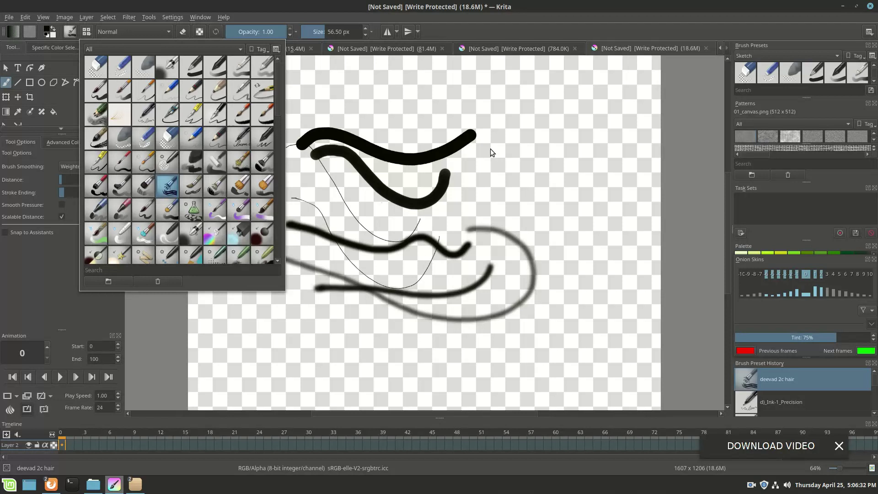
pyautogui.click(485, 151)
pyautogui.moveTo(462, 160); pyautogui.dragTo(599, 215)
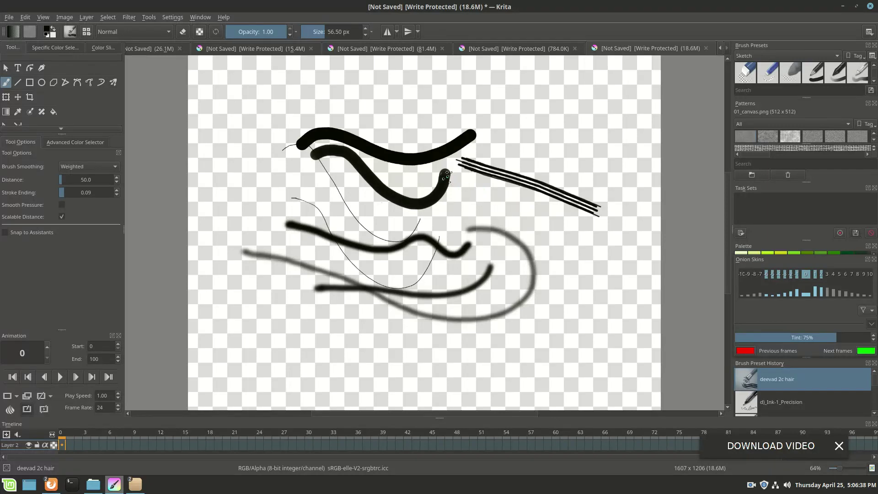
pyautogui.moveTo(456, 169); pyautogui.dragTo(621, 236)
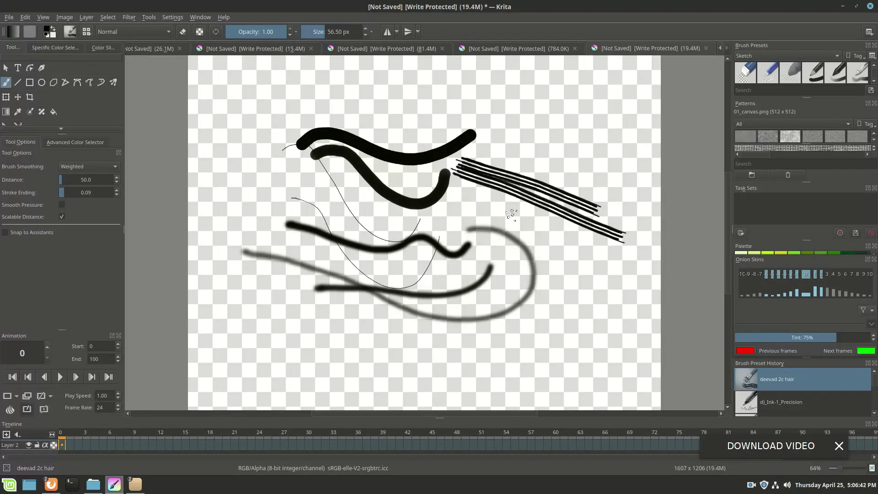
pyautogui.moveTo(447, 183); pyautogui.dragTo(613, 250)
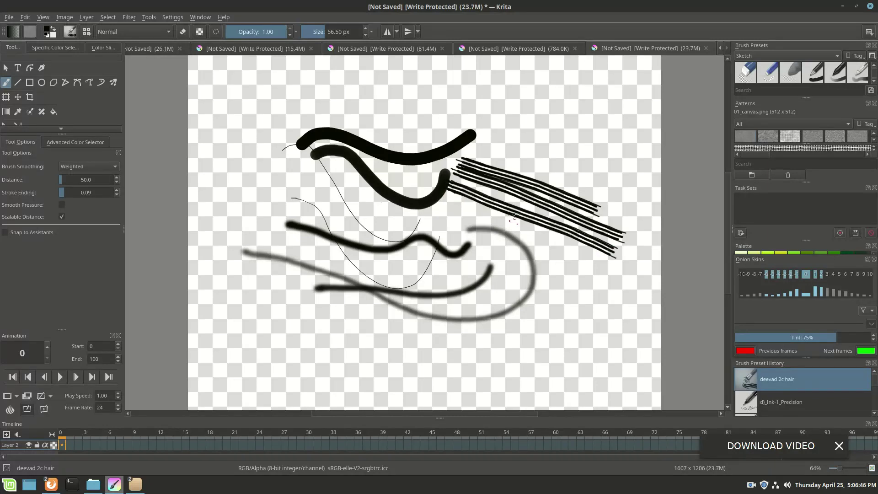
pyautogui.rightClick(492, 154)
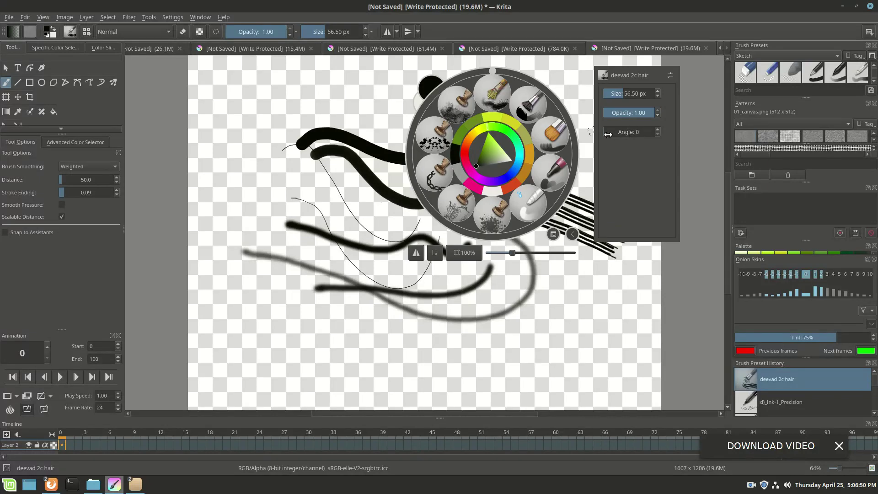
# Rotate the hair brush angle and scribble a knot top right and a black circle lower right.
pyautogui.moveTo(608, 135); pyautogui.dragTo(620, 134)
pyautogui.click(558, 297)
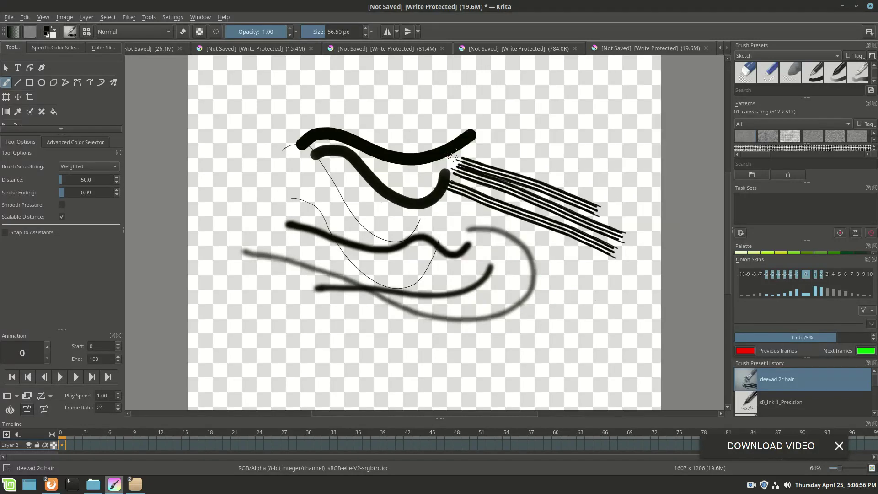
pyautogui.moveTo(477, 149)
pyautogui.mouseDown()
pyautogui.moveTo(566, 158)
pyautogui.moveTo(559, 109)
pyautogui.moveTo(496, 106)
pyautogui.moveTo(524, 94)
pyautogui.moveTo(501, 91)
pyautogui.moveTo(514, 85)
pyautogui.mouseUp()
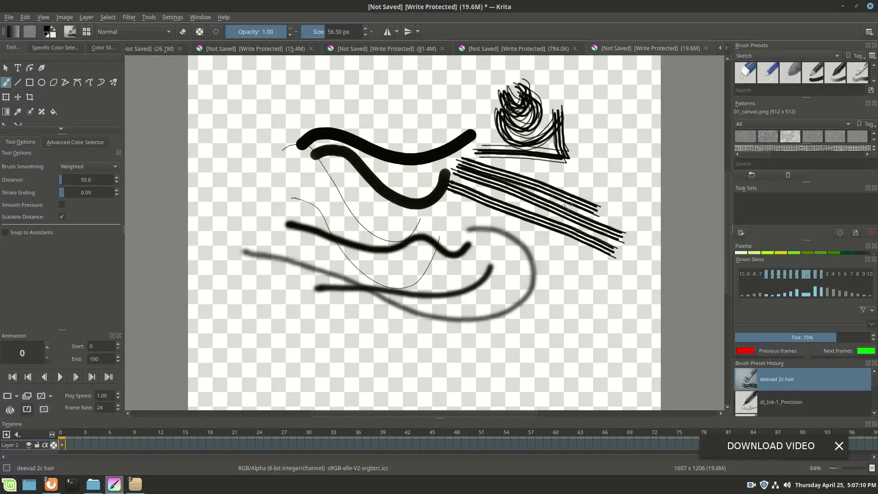
pyautogui.moveTo(565, 326)
pyautogui.mouseDown()
pyautogui.moveTo(553, 274)
pyautogui.moveTo(567, 323)
pyautogui.mouseUp()
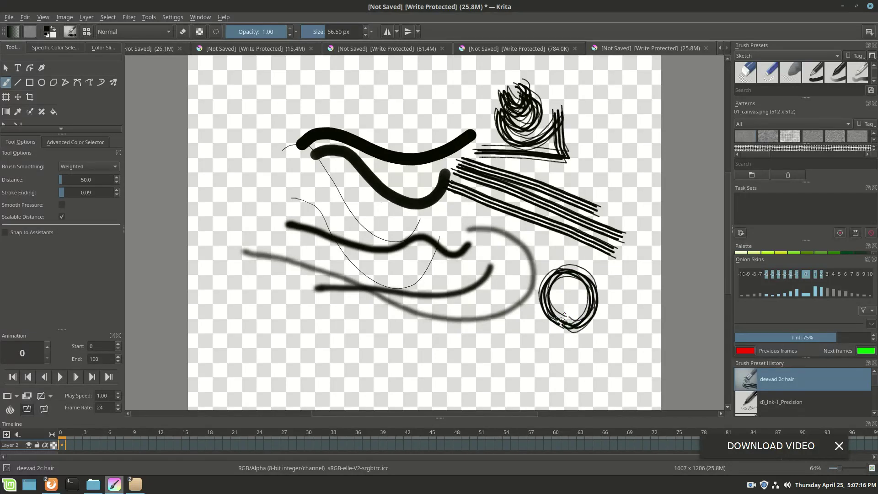
# Paint a yellow-green loop and a light magenta loop inside the black circle.
pyautogui.rightClick(562, 319)
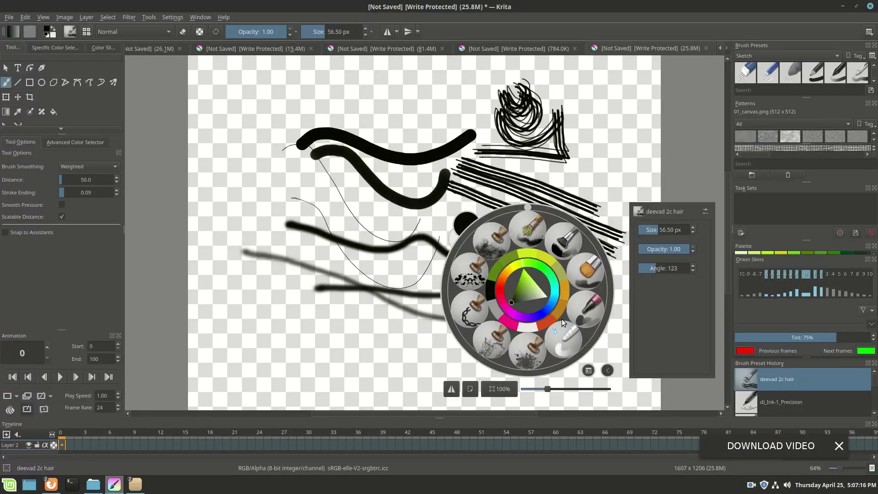
pyautogui.click(523, 277)
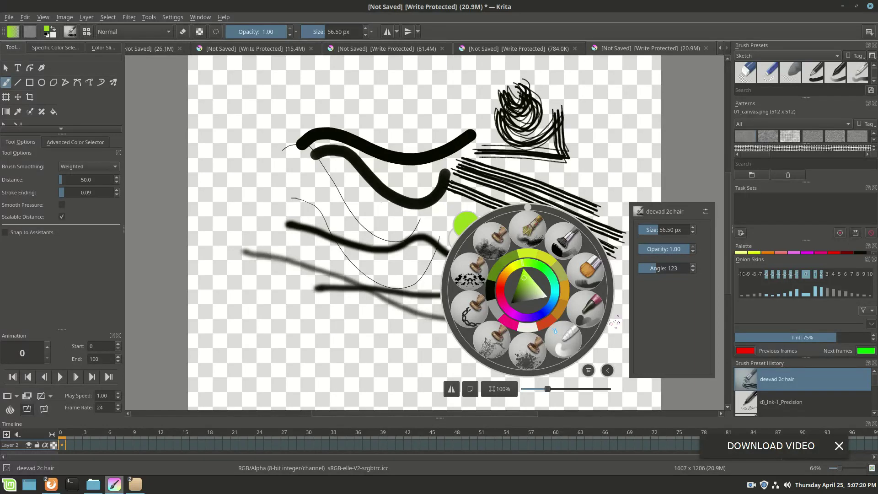
pyautogui.click(614, 322)
pyautogui.moveTo(551, 296)
pyautogui.mouseDown()
pyautogui.moveTo(576, 326)
pyautogui.moveTo(552, 289)
pyautogui.mouseUp()
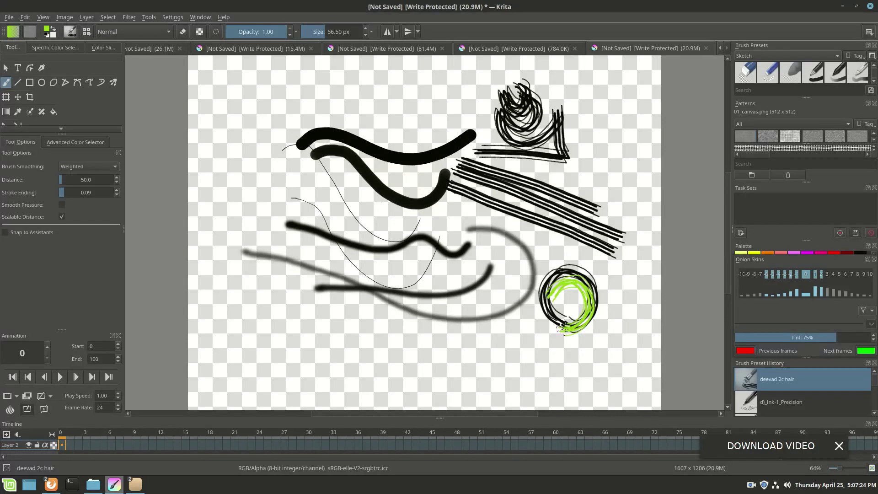
pyautogui.rightClick(551, 291)
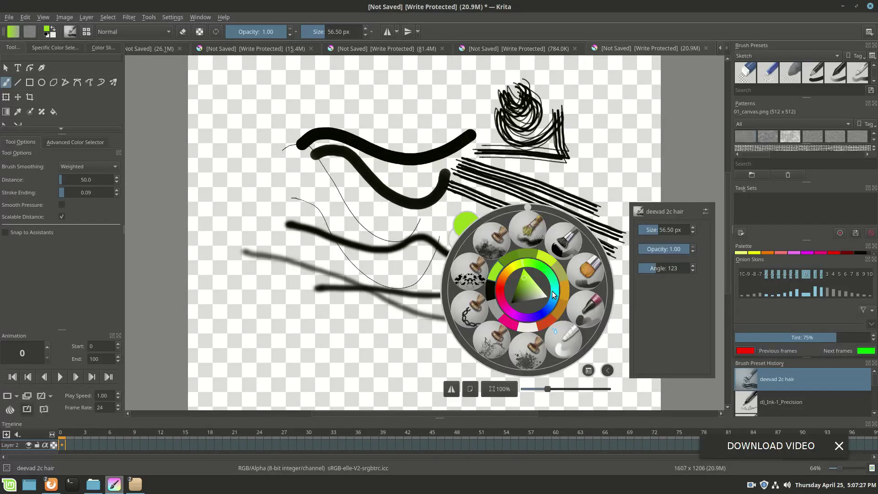
pyautogui.click(500, 305)
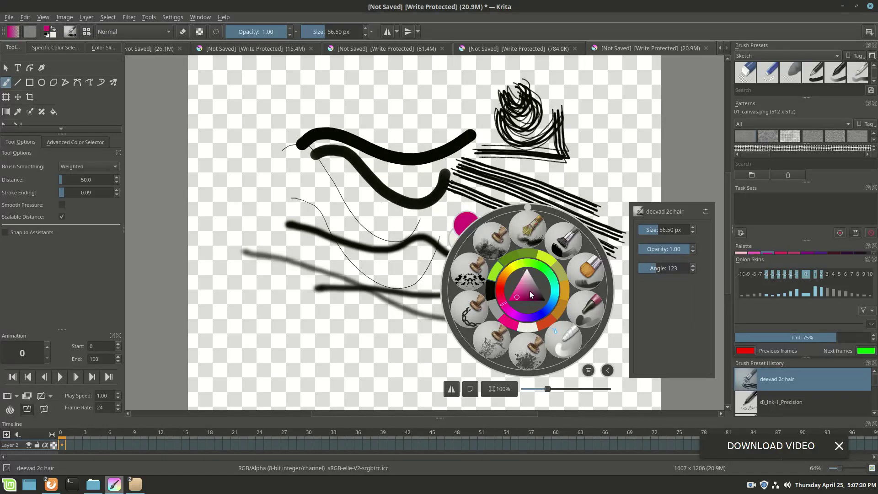
pyautogui.click(522, 290)
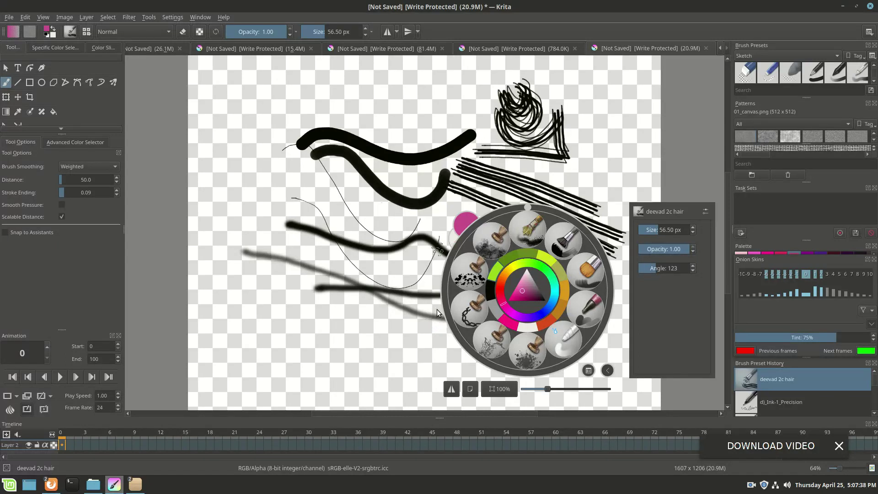
pyautogui.click(403, 338)
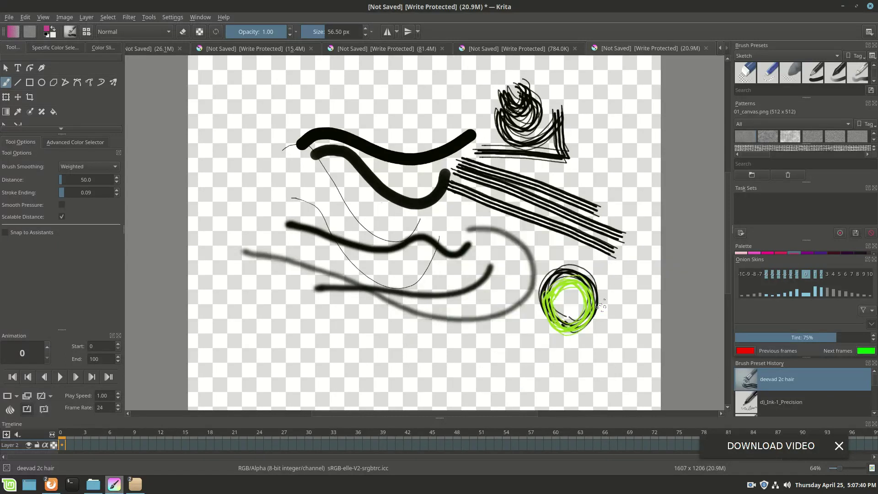
pyautogui.moveTo(581, 323)
pyautogui.mouseDown()
pyautogui.moveTo(581, 293)
pyautogui.moveTo(583, 319)
pyautogui.mouseUp()
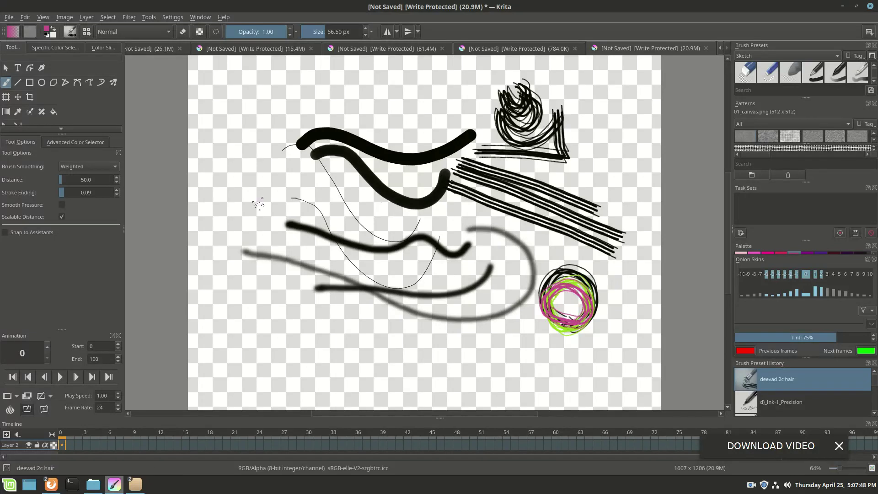
pyautogui.click(86, 32)
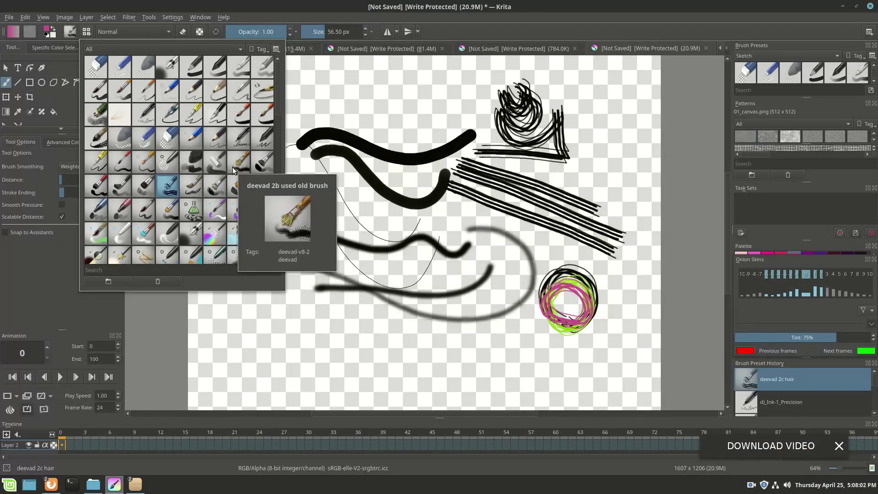
# Switch to the deevad 2d flat old brush and paint two thick magenta curves across the middle.
pyautogui.click(212, 187)
pyautogui.click(337, 190)
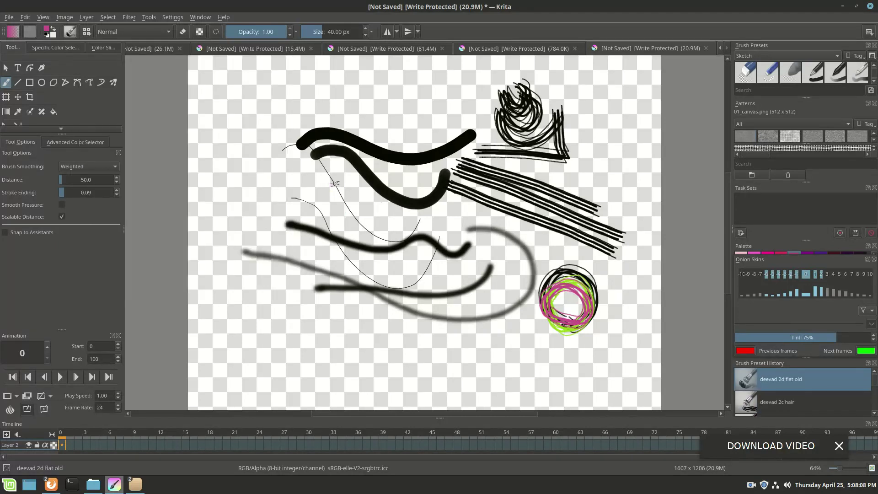
pyautogui.moveTo(334, 183)
pyautogui.mouseDown()
pyautogui.moveTo(397, 271)
pyautogui.moveTo(428, 288)
pyautogui.moveTo(459, 273)
pyautogui.moveTo(471, 253)
pyautogui.moveTo(469, 205)
pyautogui.mouseUp()
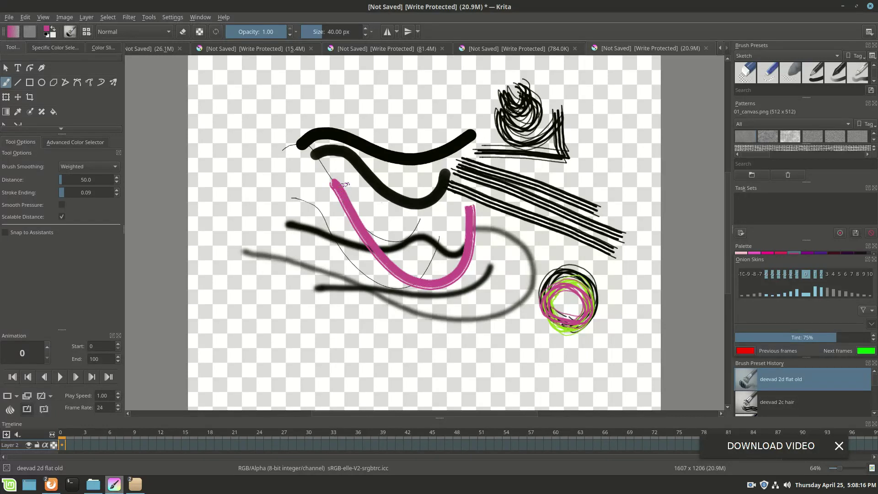
pyautogui.moveTo(346, 184)
pyautogui.mouseDown()
pyautogui.moveTo(373, 239)
pyautogui.moveTo(400, 263)
pyautogui.moveTo(432, 270)
pyautogui.moveTo(457, 234)
pyautogui.moveTo(438, 210)
pyautogui.moveTo(418, 216)
pyautogui.mouseUp()
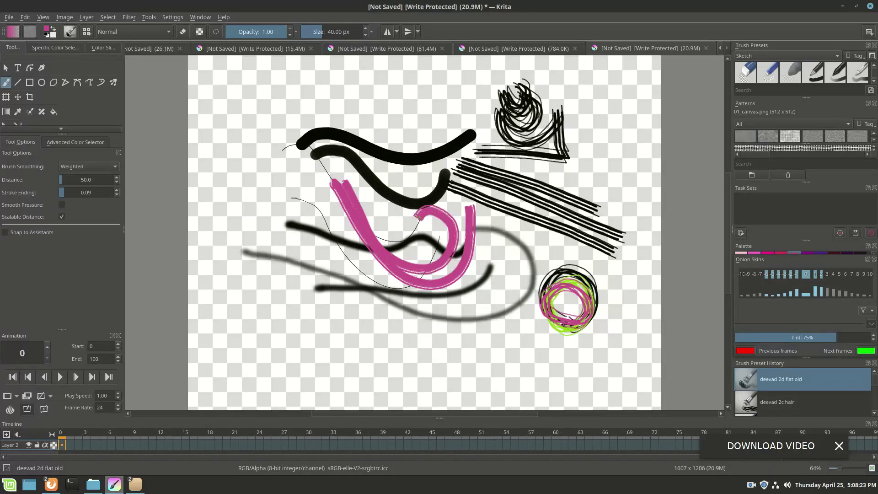
pyautogui.rightClick(425, 245)
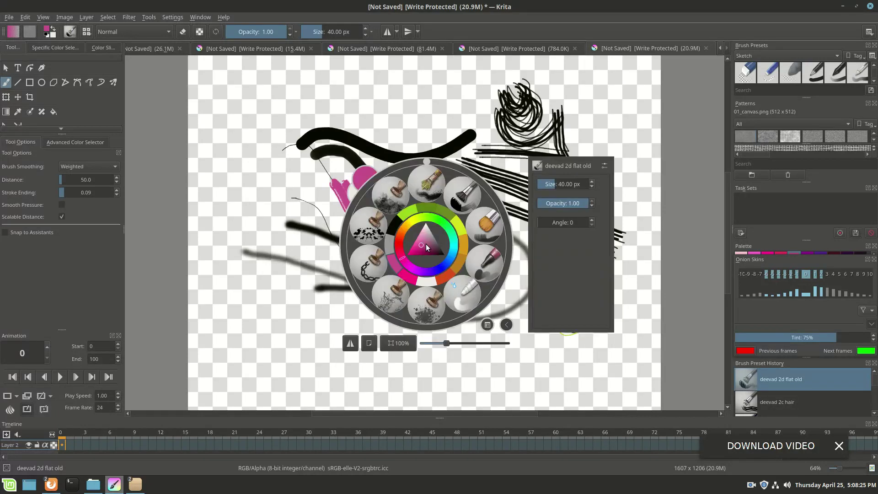
# Switch the paint colour to blue and paint a blue stroke along the magenta curve.
pyautogui.click(445, 262)
pyautogui.click(307, 171)
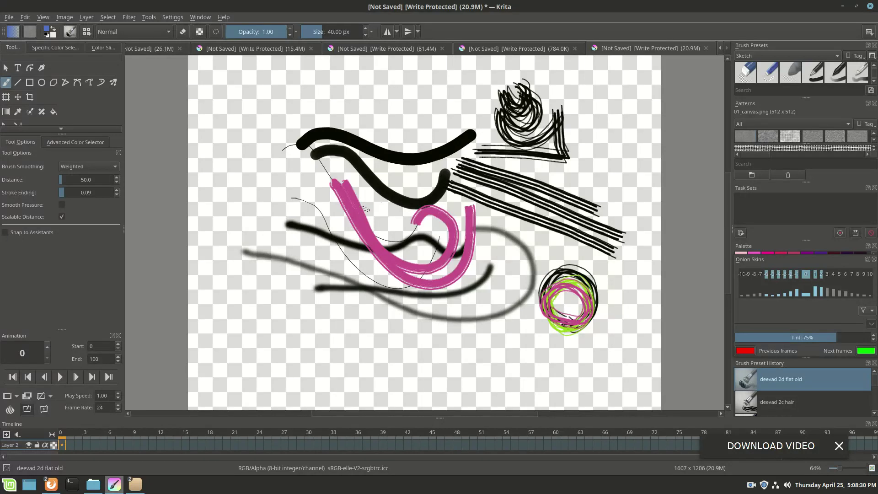
pyautogui.moveTo(366, 209); pyautogui.dragTo(373, 226)
pyautogui.moveTo(413, 276); pyautogui.dragTo(417, 234)
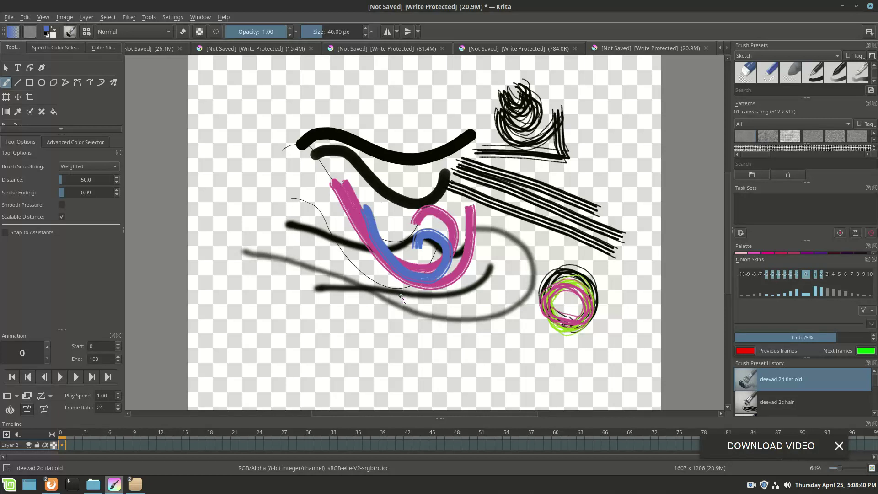
# Shrink the brush to about 3 px in the pop-up palette.
pyautogui.rightClick(398, 265)
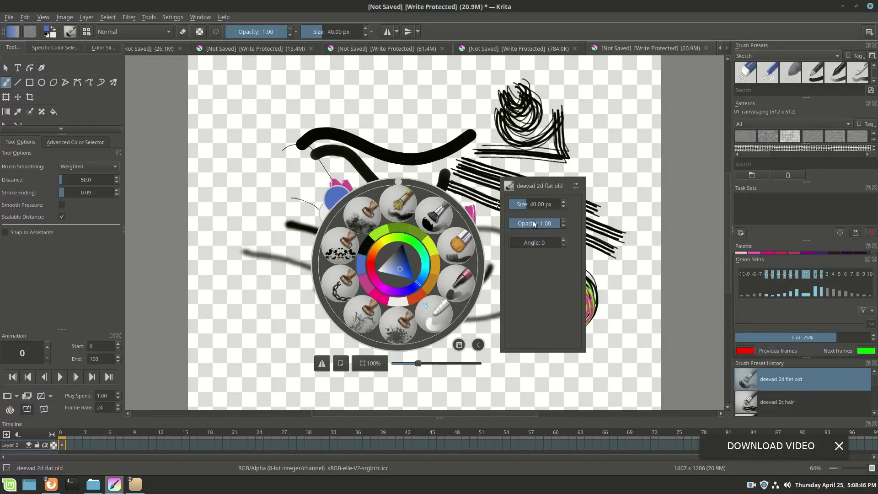
pyautogui.moveTo(521, 207); pyautogui.dragTo(517, 206)
pyautogui.click(283, 179)
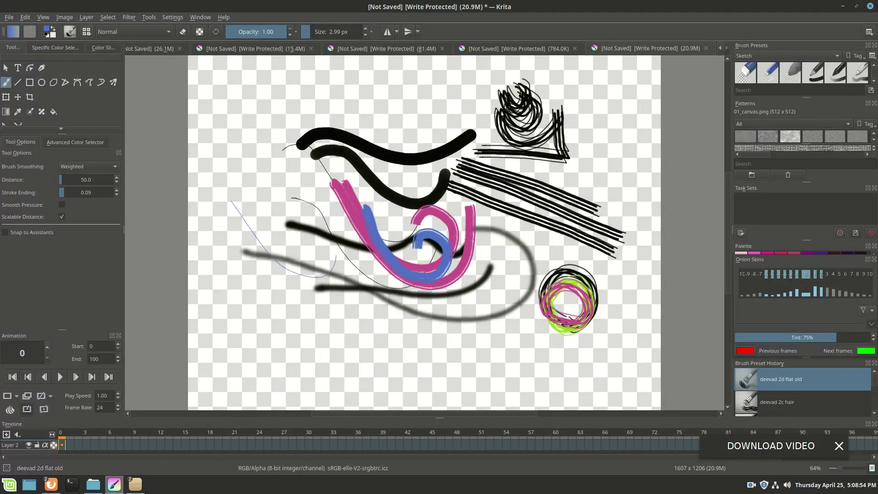
# Enlarge the brush to 135.41 px in the pop-up palette.
pyautogui.rightClick(294, 227)
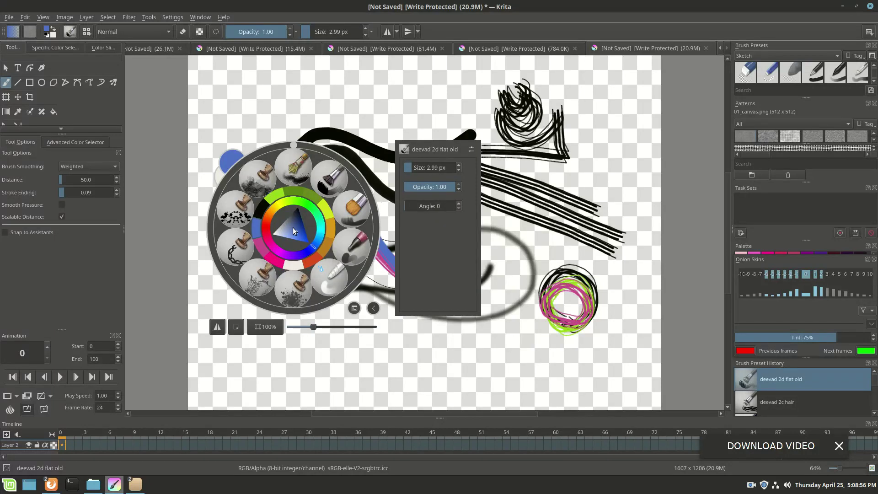
pyautogui.moveTo(408, 171); pyautogui.dragTo(435, 170)
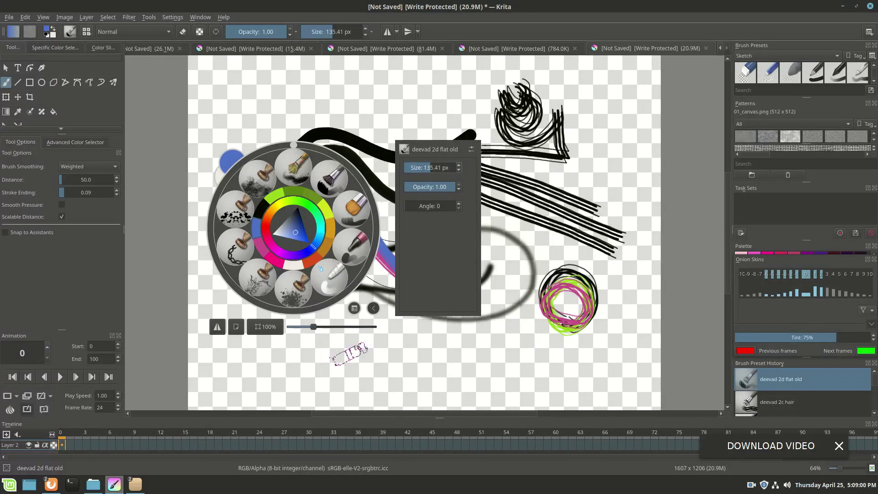
pyautogui.click(357, 354)
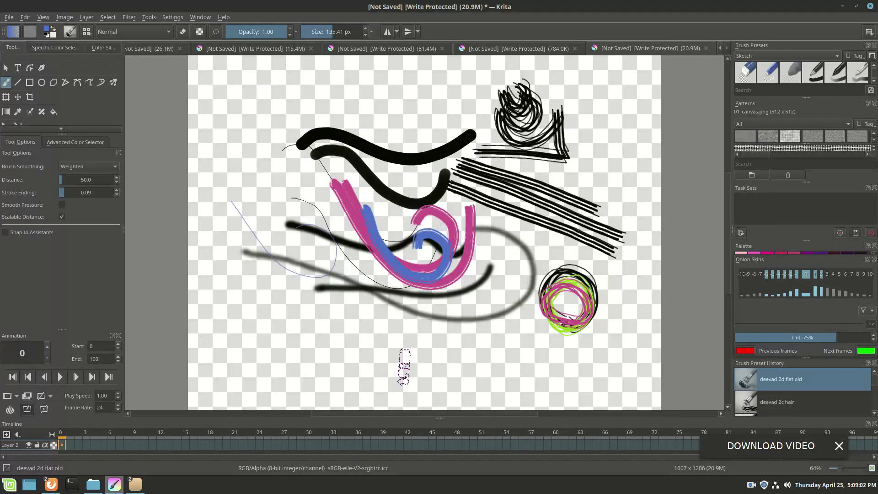
# Paint a fan of wide blue strokes down the canvas's left side.
pyautogui.moveTo(284, 176)
pyautogui.mouseDown()
pyautogui.moveTo(313, 226)
pyautogui.moveTo(277, 333)
pyautogui.mouseUp()
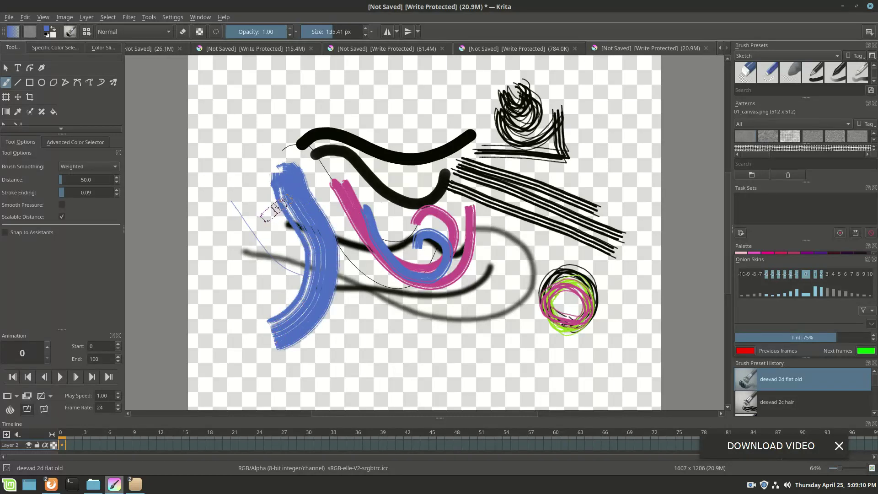
pyautogui.moveTo(270, 196)
pyautogui.mouseDown()
pyautogui.moveTo(284, 278)
pyautogui.moveTo(268, 277)
pyautogui.mouseUp()
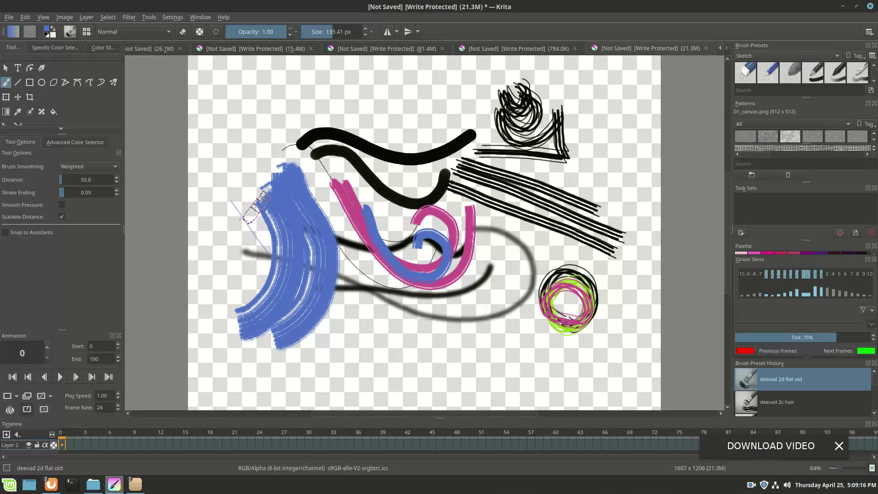
pyautogui.moveTo(259, 222)
pyautogui.mouseDown()
pyautogui.moveTo(256, 212)
pyautogui.moveTo(244, 284)
pyautogui.moveTo(228, 297)
pyautogui.mouseUp()
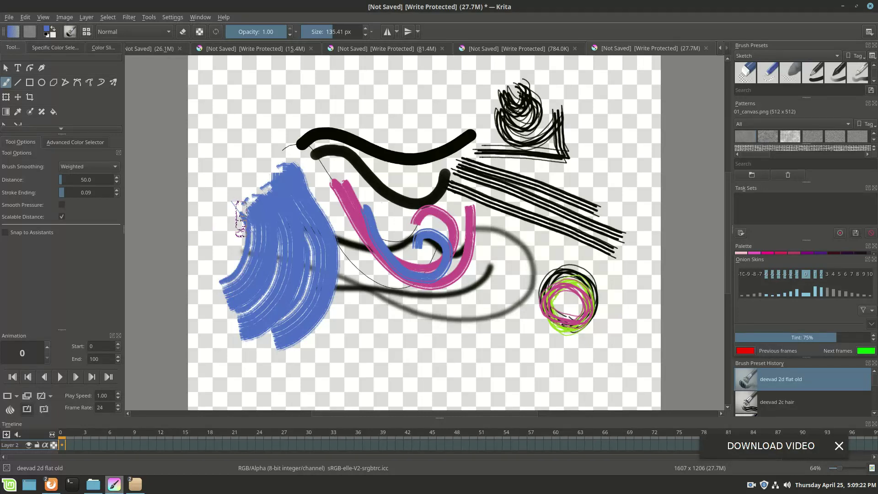
pyautogui.moveTo(233, 220)
pyautogui.mouseDown()
pyautogui.moveTo(216, 262)
pyautogui.moveTo(205, 249)
pyautogui.mouseUp()
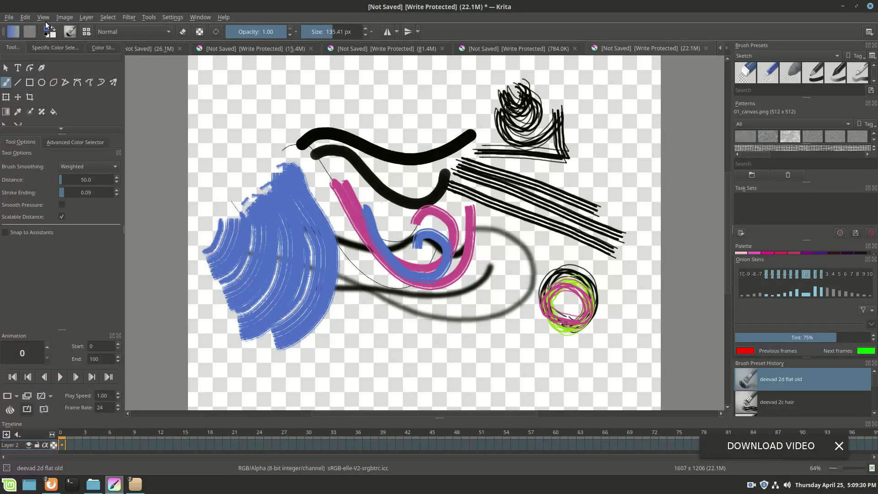
# Open and close the brush settings editor, then open the brush preset chooser.
pyautogui.click(71, 33)
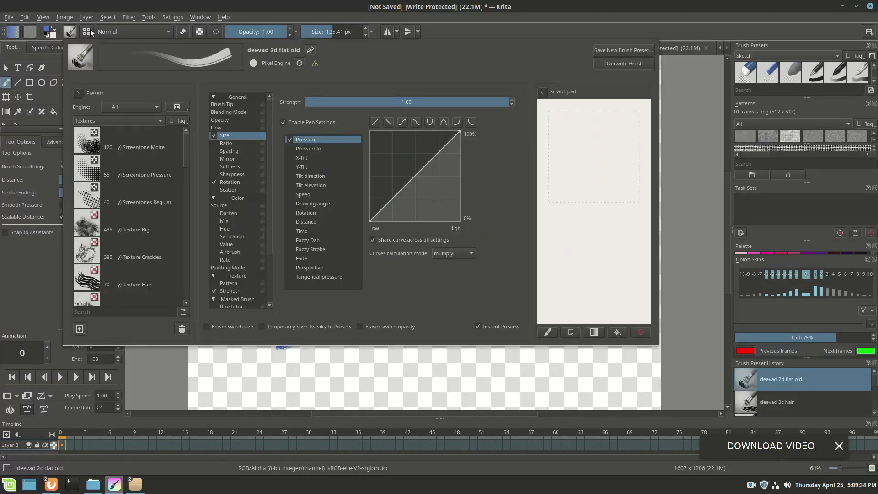
pyautogui.click(90, 29)
pyautogui.click(89, 29)
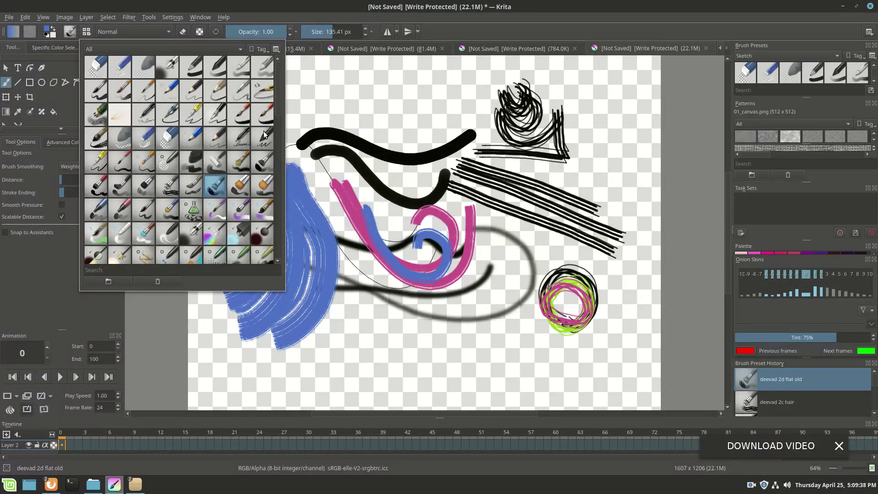
# Switch to the deevad 3a alchemy brush and paint a solid blue arc and a small leaf.
pyautogui.click(193, 211)
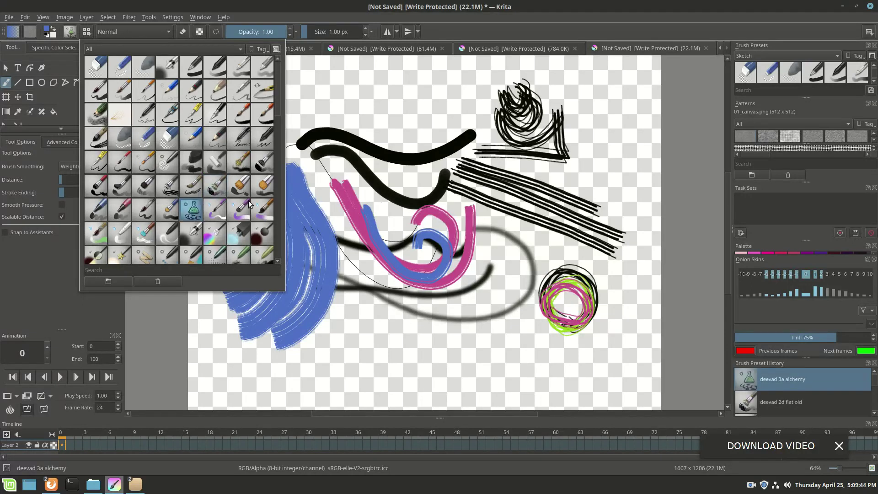
pyautogui.click(378, 106)
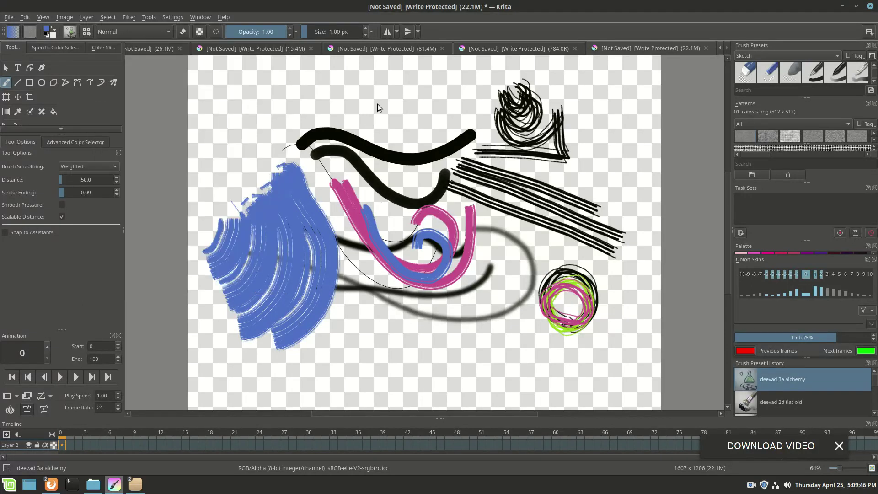
pyautogui.rightClick(348, 103)
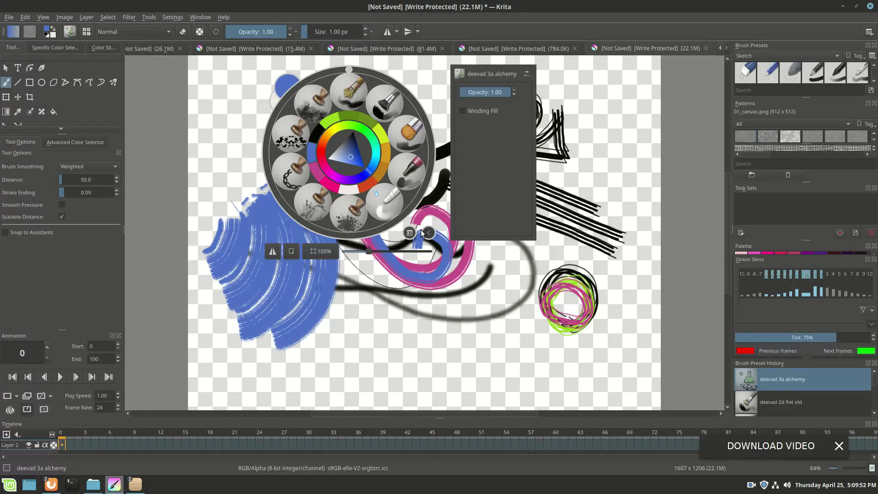
pyautogui.click(221, 121)
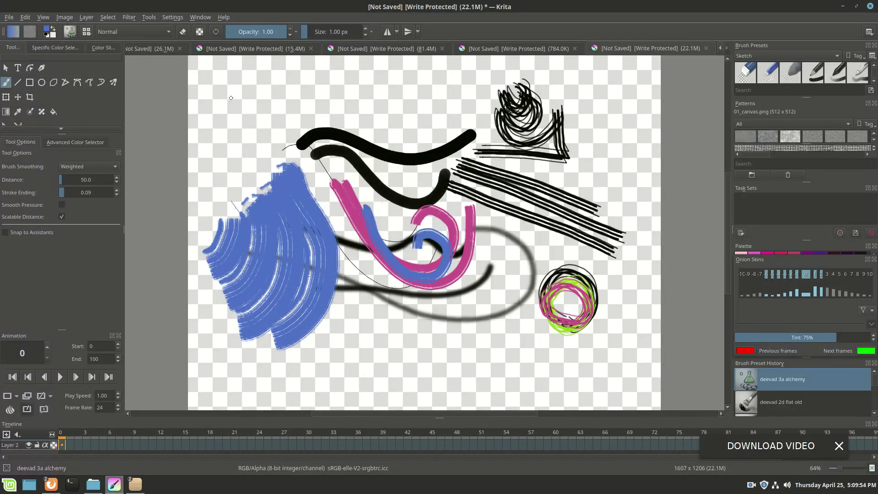
pyautogui.moveTo(280, 95)
pyautogui.mouseDown()
pyautogui.moveTo(349, 181)
pyautogui.moveTo(427, 119)
pyautogui.moveTo(428, 102)
pyautogui.moveTo(409, 120)
pyautogui.moveTo(321, 141)
pyautogui.moveTo(300, 99)
pyautogui.mouseUp()
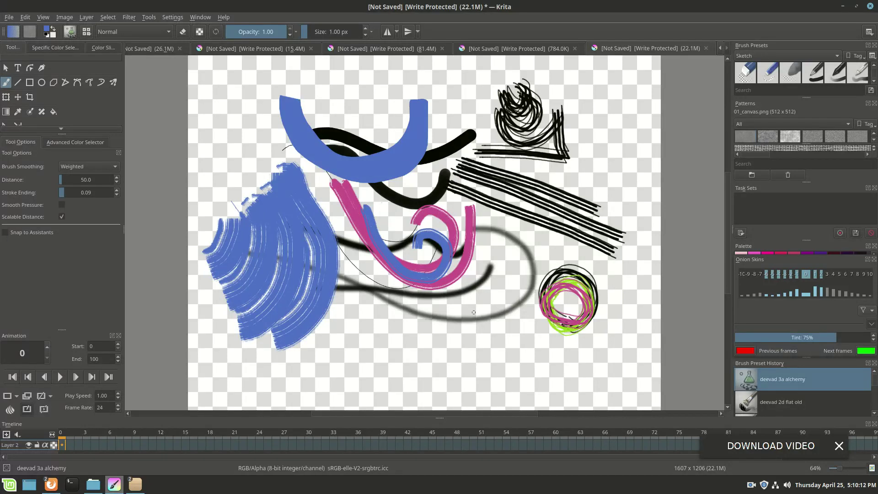
pyautogui.moveTo(478, 318)
pyautogui.mouseDown()
pyautogui.moveTo(514, 279)
pyautogui.moveTo(503, 306)
pyautogui.moveTo(475, 315)
pyautogui.mouseUp()
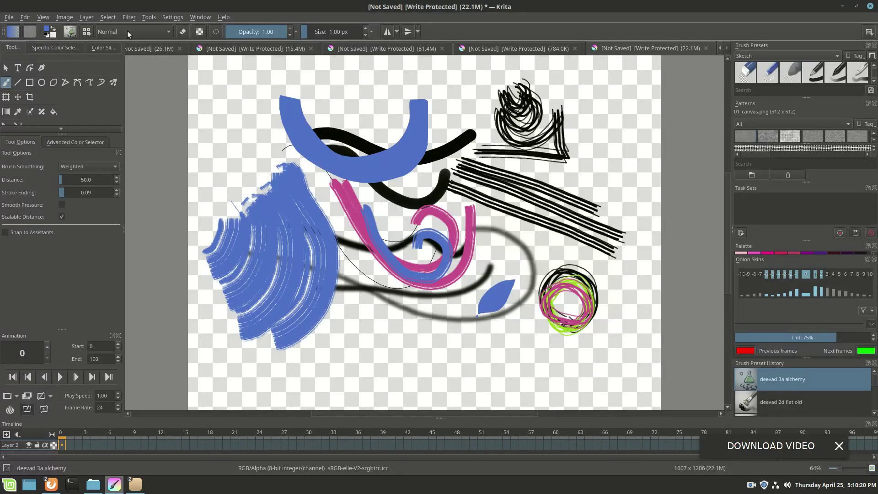
# Set the paint colour to dark green #5c7f00 and paint two leaves at the upper right.
pyautogui.click(47, 31)
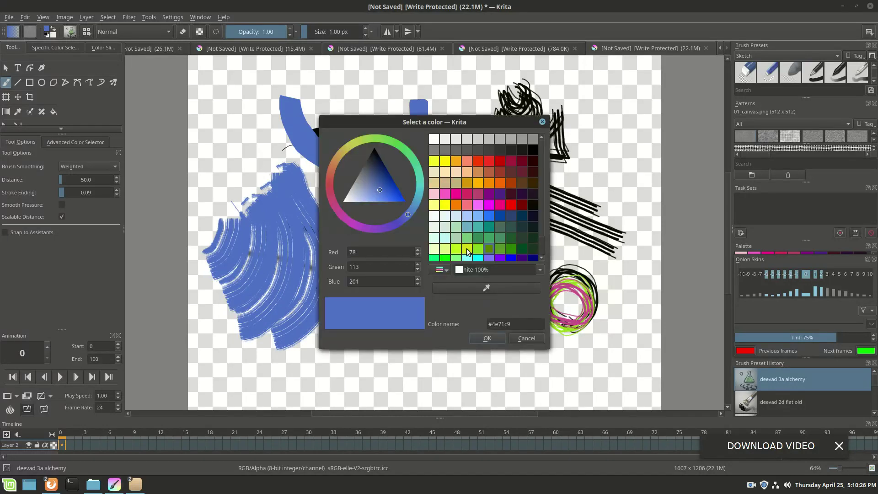
pyautogui.click(508, 206)
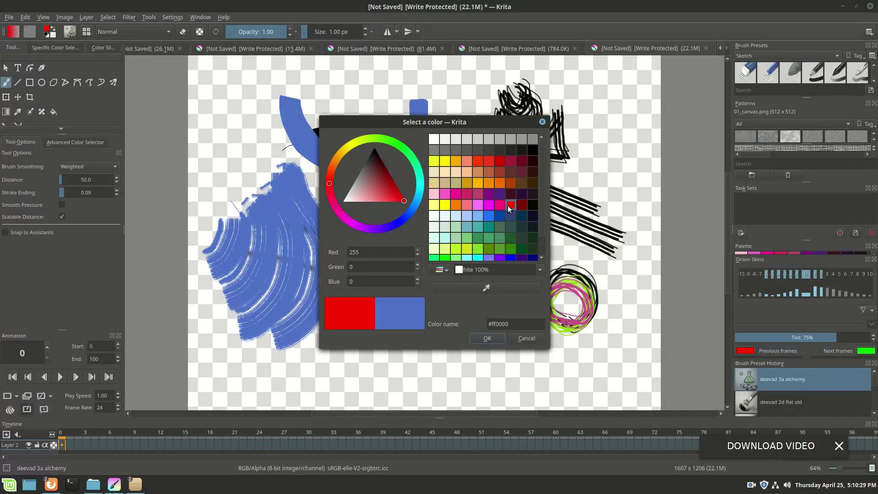
pyautogui.click(487, 246)
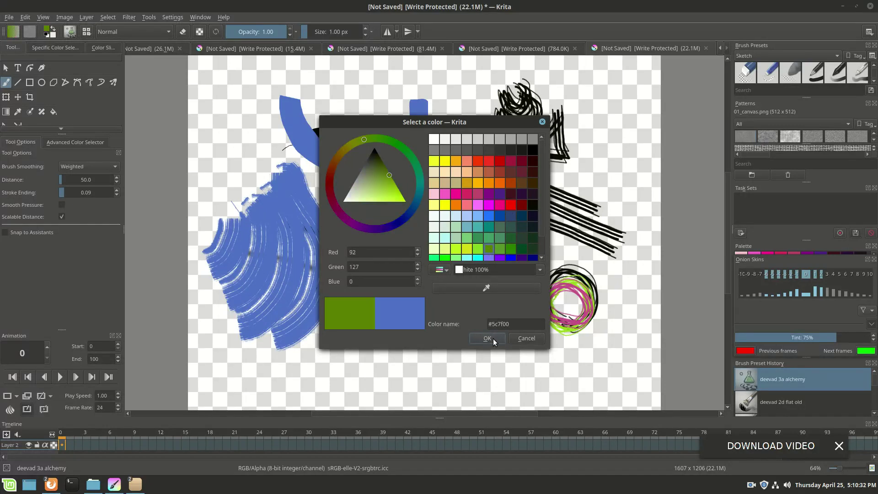
pyautogui.click(493, 338)
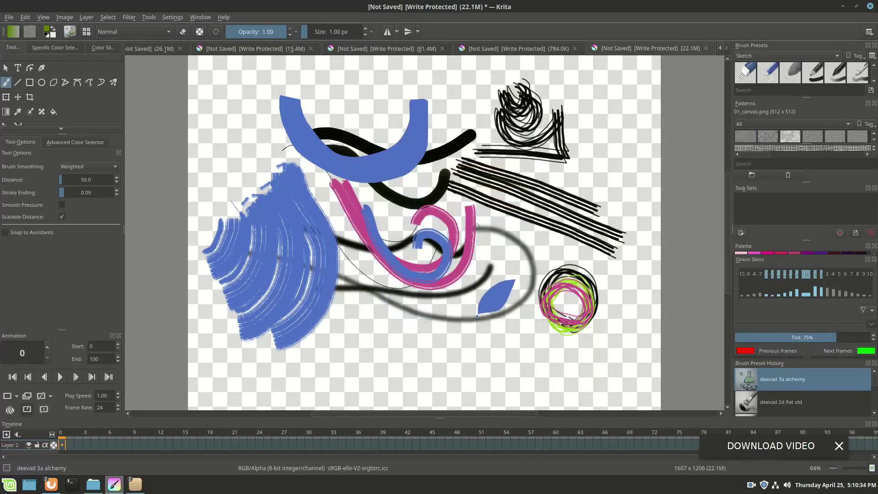
pyautogui.moveTo(605, 168)
pyautogui.mouseDown()
pyautogui.moveTo(603, 141)
pyautogui.moveTo(619, 111)
pyautogui.moveTo(622, 149)
pyautogui.moveTo(608, 166)
pyautogui.mouseUp()
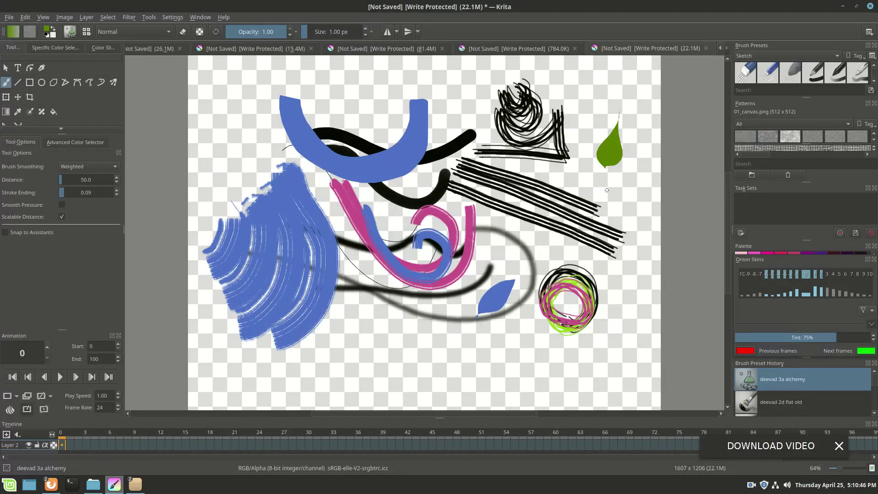
pyautogui.moveTo(597, 181)
pyautogui.mouseDown()
pyautogui.moveTo(645, 199)
pyautogui.moveTo(625, 203)
pyautogui.moveTo(598, 185)
pyautogui.mouseUp()
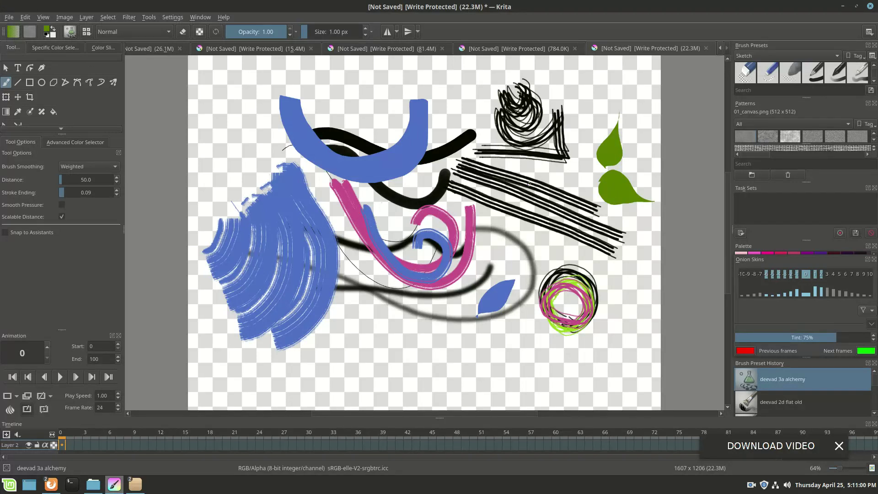
# Switch to purple and paint a flower of purple petals between the two green leaves.
pyautogui.rightClick(579, 173)
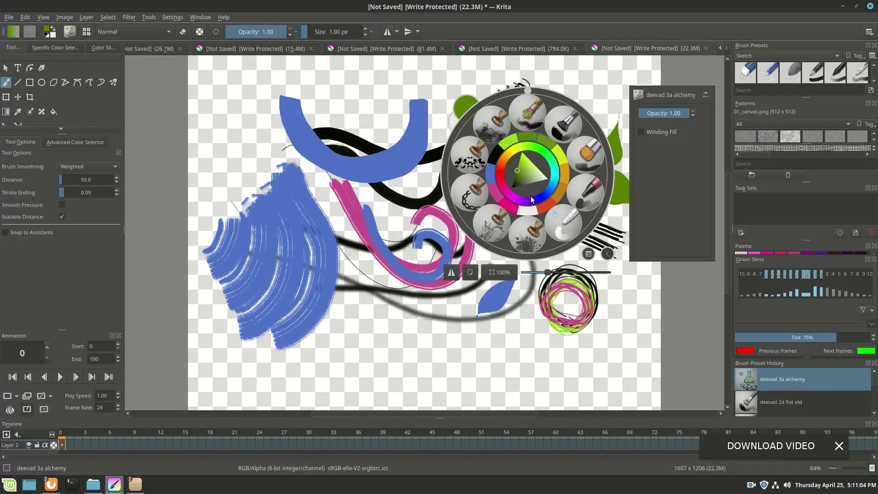
pyautogui.click(510, 199)
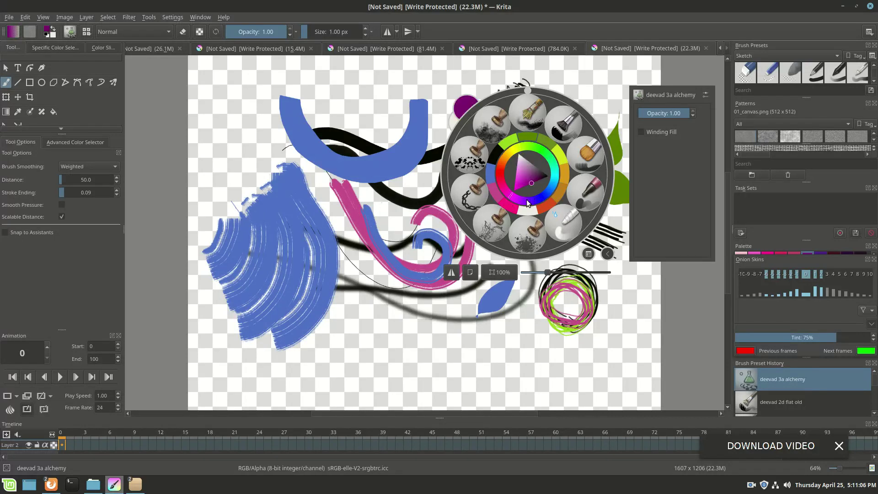
pyautogui.rightClick(510, 196)
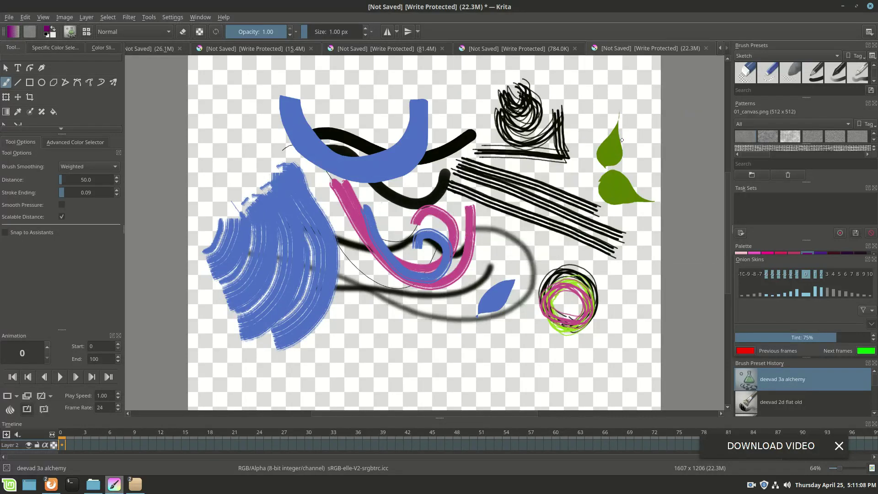
pyautogui.moveTo(626, 163)
pyautogui.mouseDown()
pyautogui.moveTo(639, 142)
pyautogui.moveTo(636, 167)
pyautogui.mouseUp()
pyautogui.moveTo(636, 166)
pyautogui.mouseDown()
pyautogui.moveTo(642, 185)
pyautogui.moveTo(630, 175)
pyautogui.mouseUp()
pyautogui.moveTo(629, 175); pyautogui.dragTo(615, 177)
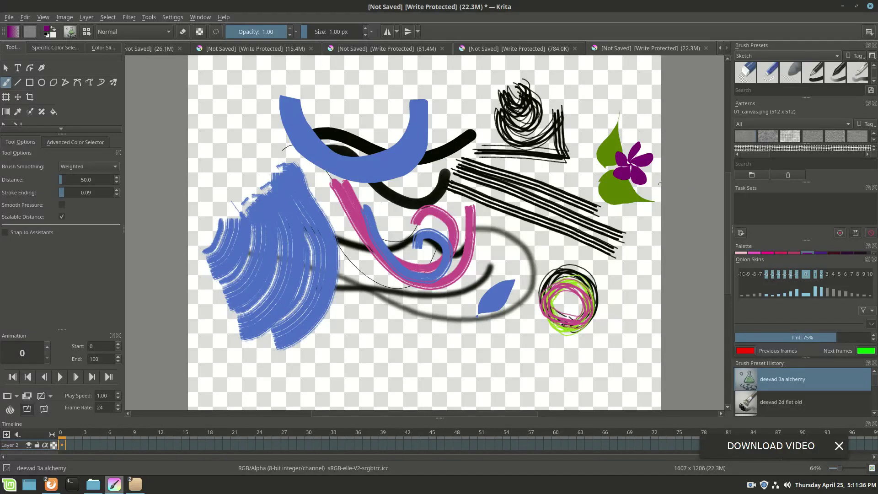
# Switch to dark blue and paint a spiky five-petal flower above the green leaf.
pyautogui.rightClick(623, 174)
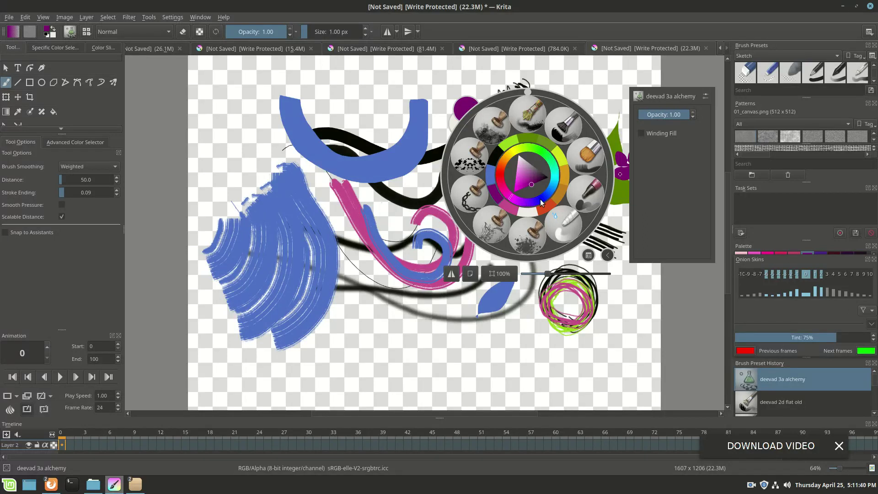
pyautogui.click(545, 196)
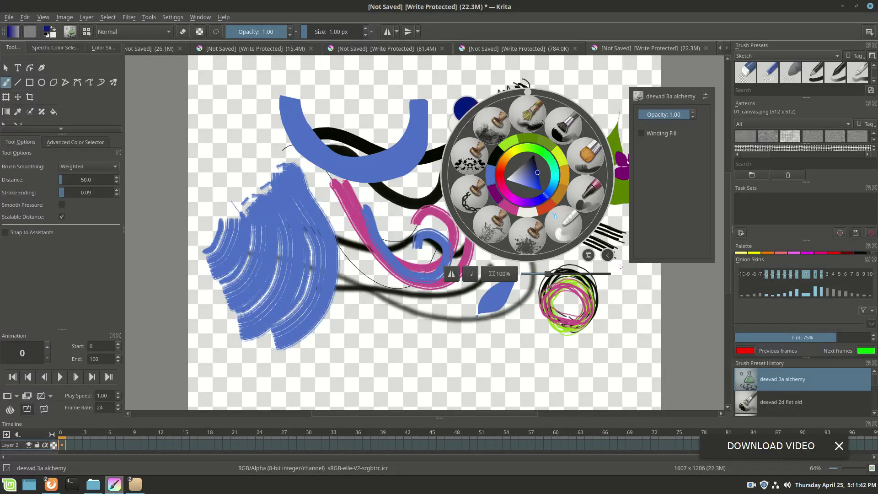
pyautogui.click(610, 235)
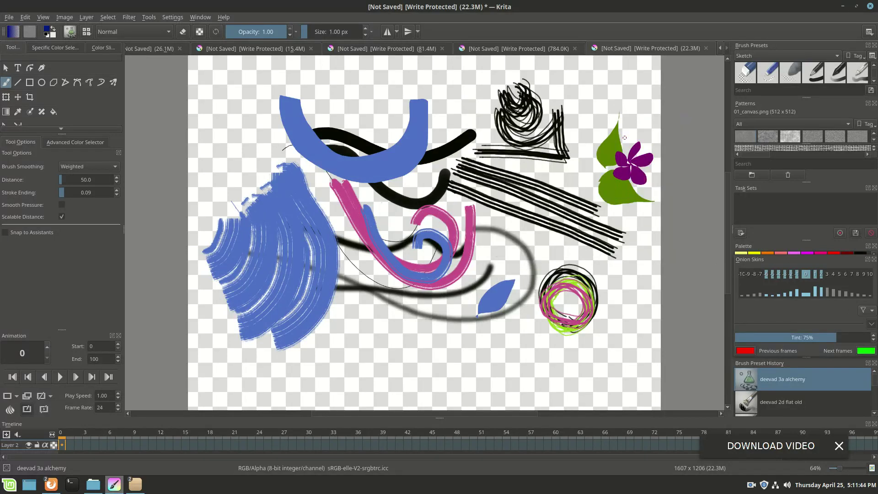
pyautogui.moveTo(630, 122)
pyautogui.mouseDown()
pyautogui.moveTo(626, 108)
pyautogui.moveTo(629, 120)
pyautogui.mouseUp()
pyautogui.moveTo(644, 110); pyautogui.dragTo(628, 121)
pyautogui.moveTo(633, 124); pyautogui.dragTo(644, 133)
pyautogui.moveTo(629, 125)
pyautogui.mouseDown()
pyautogui.moveTo(622, 137)
pyautogui.moveTo(607, 114)
pyautogui.mouseUp()
pyautogui.moveTo(619, 116); pyautogui.dragTo(614, 107)
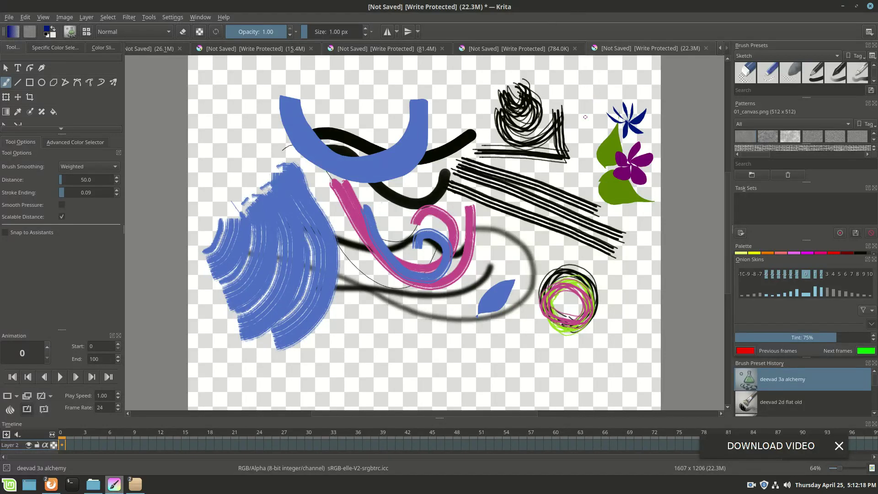
# Paint a dark-blue heart-shaped flower to the left of the spiky one.
pyautogui.moveTo(593, 129)
pyautogui.mouseDown()
pyautogui.moveTo(587, 107)
pyautogui.moveTo(592, 127)
pyautogui.mouseUp()
pyautogui.moveTo(592, 127)
pyautogui.mouseDown()
pyautogui.moveTo(602, 140)
pyautogui.moveTo(594, 141)
pyautogui.mouseUp()
pyautogui.moveTo(590, 130)
pyautogui.mouseDown()
pyautogui.moveTo(579, 151)
pyautogui.moveTo(569, 141)
pyautogui.moveTo(591, 134)
pyautogui.moveTo(569, 132)
pyautogui.moveTo(569, 121)
pyautogui.mouseUp()
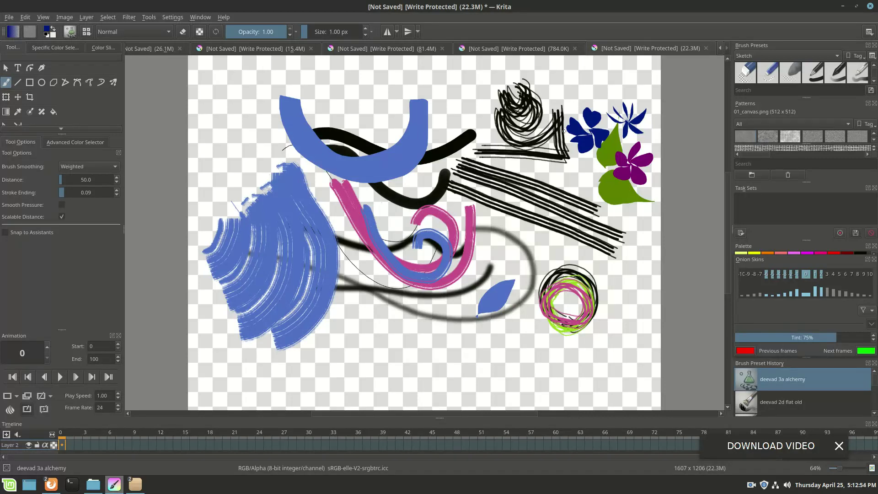
pyautogui.rightClick(595, 173)
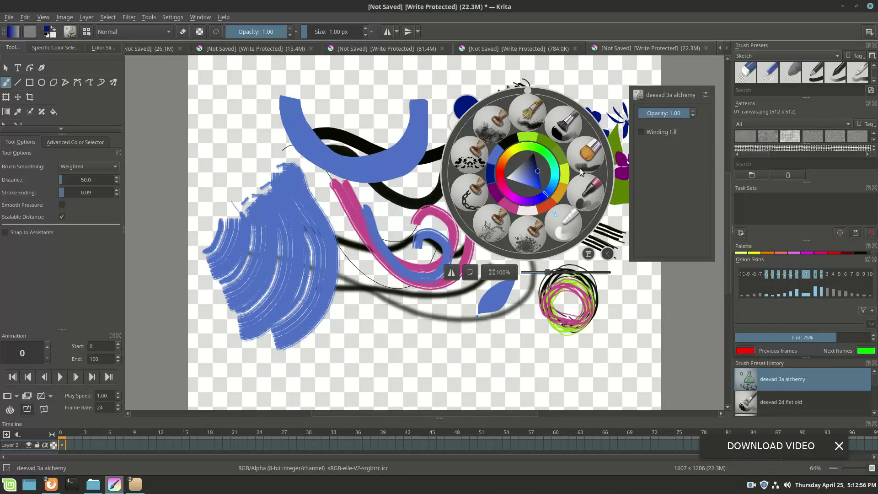
# Switch to green and paint a three-leaf cluster at the top, above the blue arc.
pyautogui.click(522, 146)
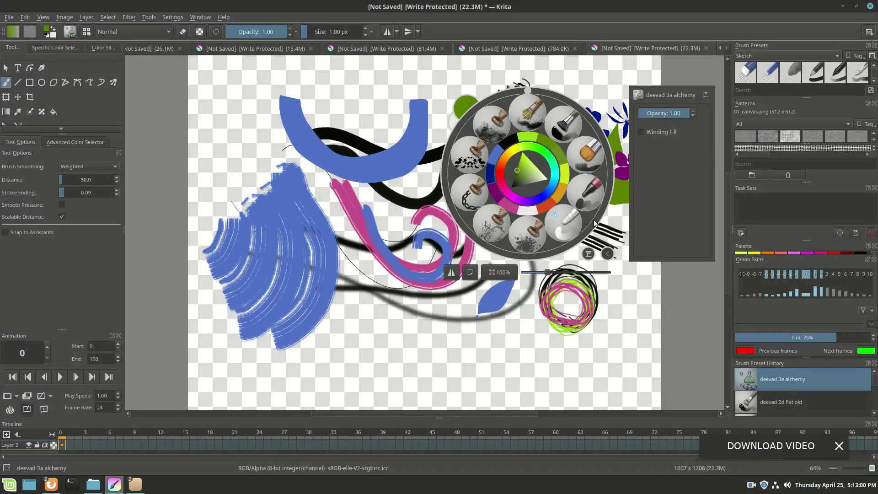
pyautogui.click(617, 266)
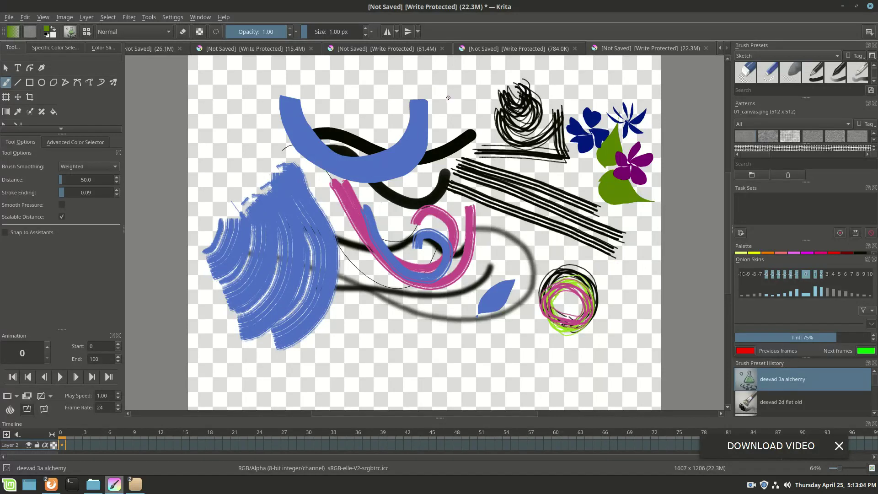
pyautogui.moveTo(437, 87)
pyautogui.mouseDown()
pyautogui.moveTo(457, 62)
pyautogui.moveTo(455, 88)
pyautogui.mouseUp()
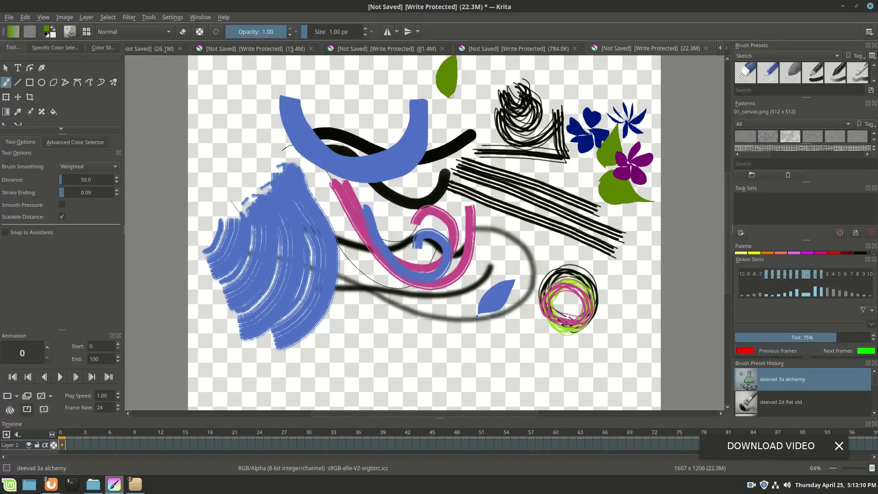
pyautogui.moveTo(465, 90); pyautogui.dragTo(460, 100)
pyautogui.moveTo(418, 85); pyautogui.dragTo(437, 99)
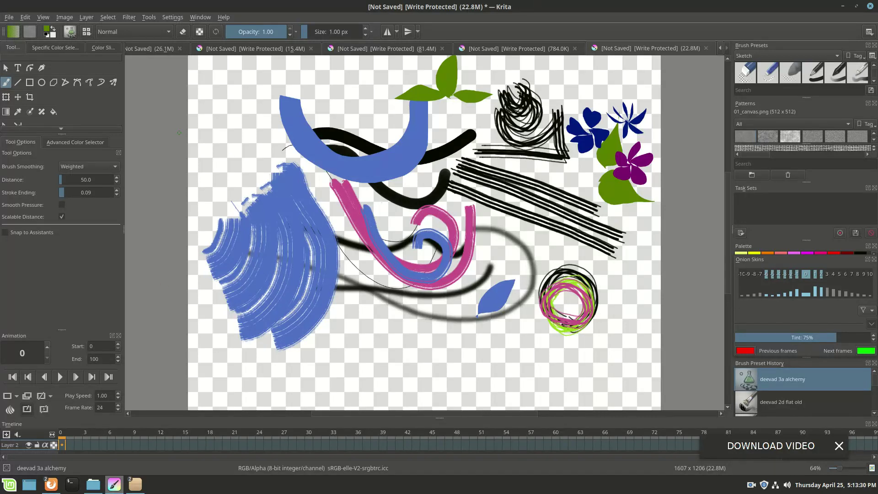
# Pick the deevad G4 herbal stylised 5 preset and paint a wide green grass band along the bottom.
pyautogui.click(86, 32)
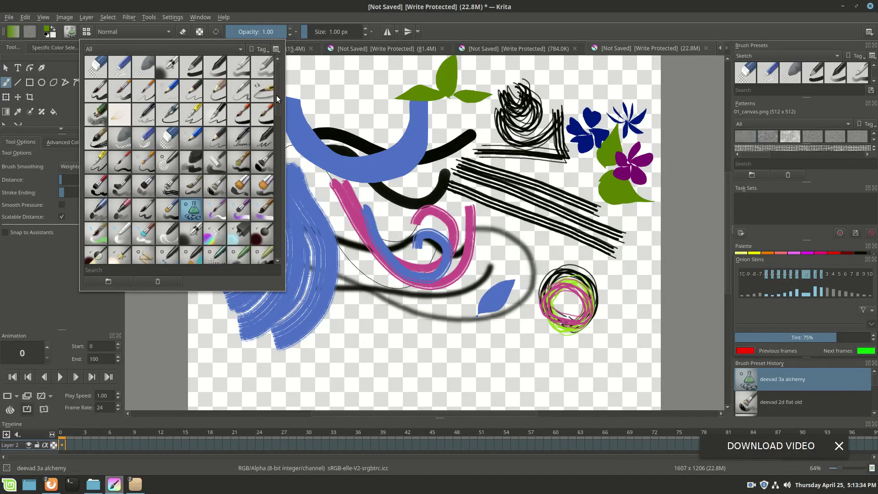
pyautogui.moveTo(276, 98); pyautogui.dragTo(274, 195)
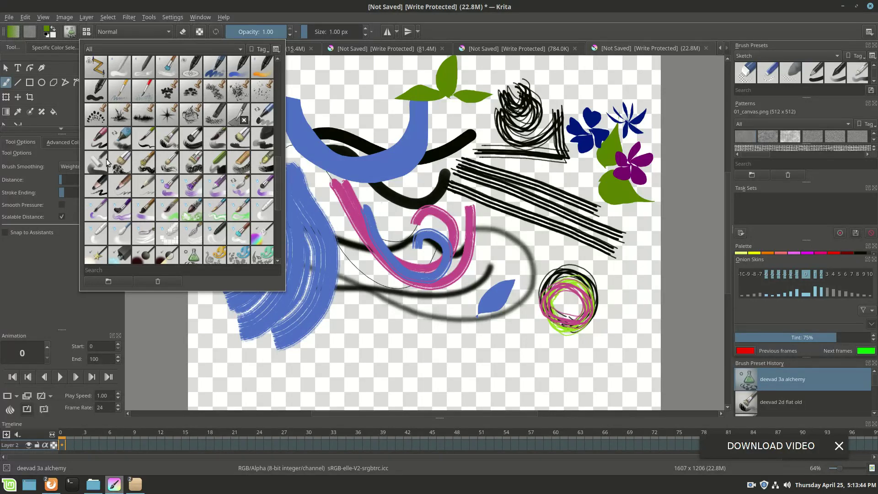
pyautogui.click(144, 112)
pyautogui.click(345, 326)
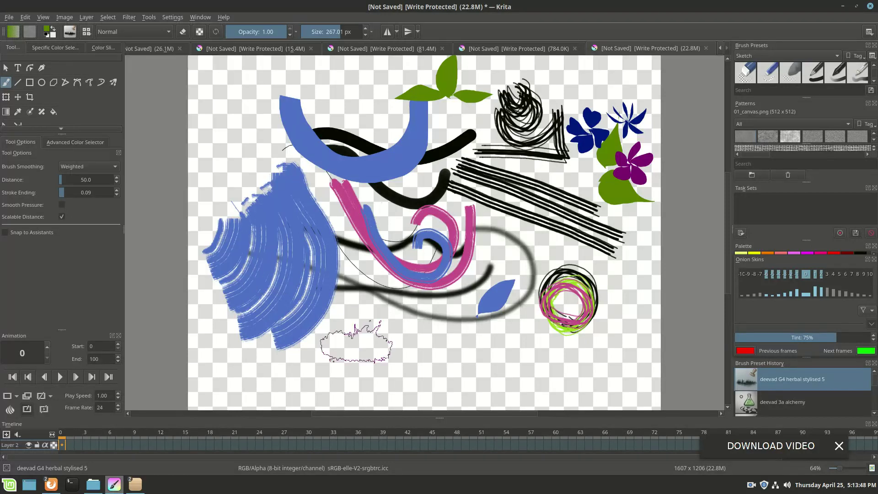
pyautogui.moveTo(360, 345)
pyautogui.mouseDown()
pyautogui.moveTo(488, 352)
pyautogui.moveTo(545, 344)
pyautogui.moveTo(625, 310)
pyautogui.moveTo(554, 368)
pyautogui.moveTo(205, 352)
pyautogui.moveTo(176, 361)
pyautogui.moveTo(391, 361)
pyautogui.moveTo(426, 373)
pyautogui.moveTo(534, 384)
pyautogui.moveTo(544, 375)
pyautogui.moveTo(526, 364)
pyautogui.moveTo(587, 384)
pyautogui.moveTo(672, 384)
pyautogui.mouseUp()
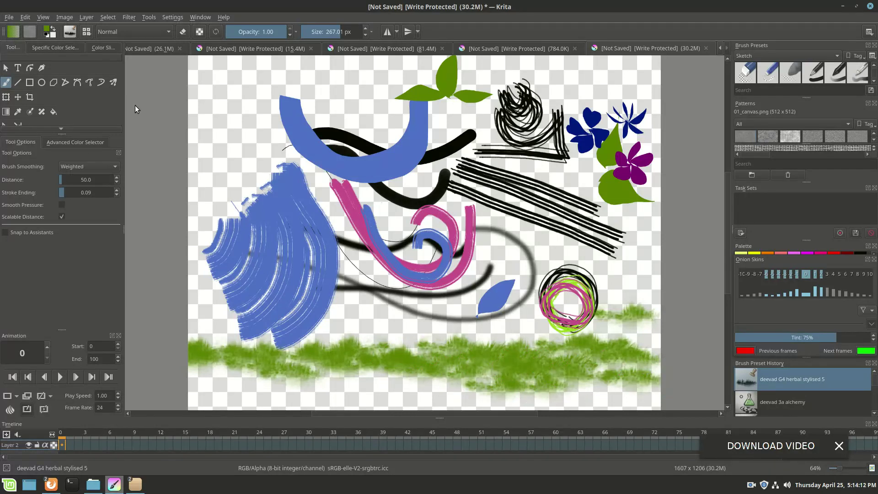
# Select the Screentone Moire brush preset.
pyautogui.click(87, 32)
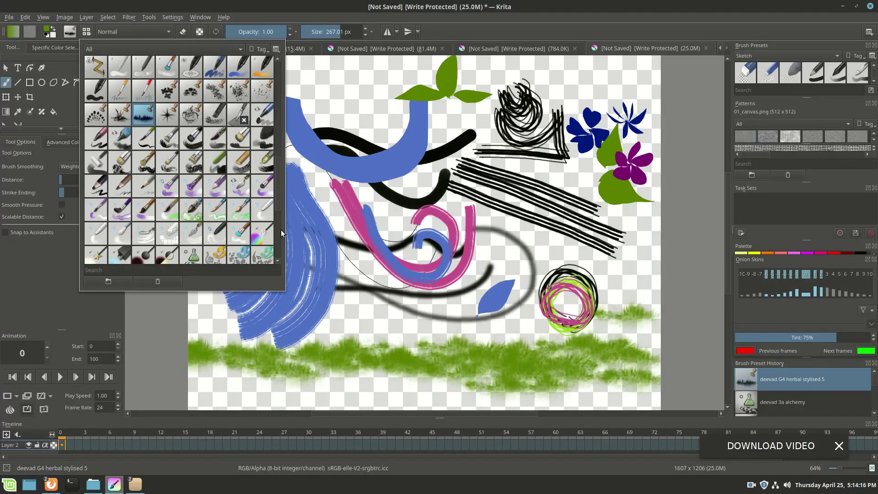
pyautogui.moveTo(276, 179); pyautogui.dragTo(276, 186)
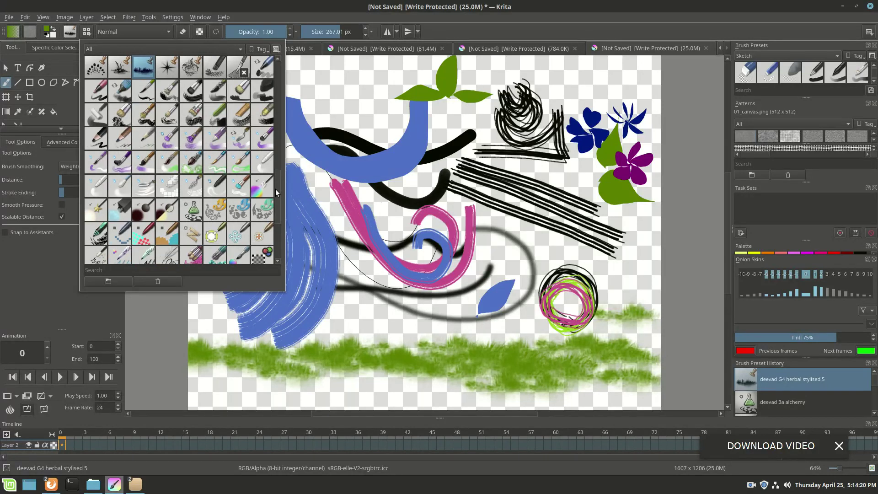
pyautogui.moveTo(275, 189); pyautogui.dragTo(277, 209)
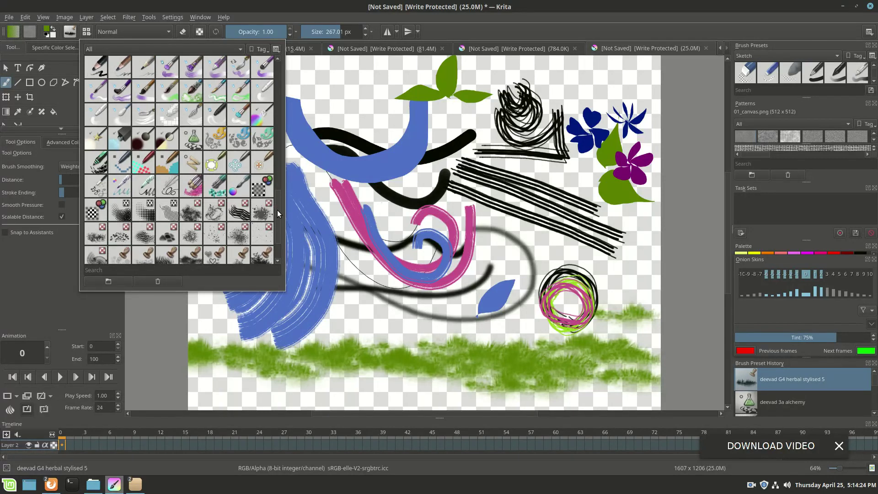
pyautogui.click(120, 210)
pyautogui.click(228, 355)
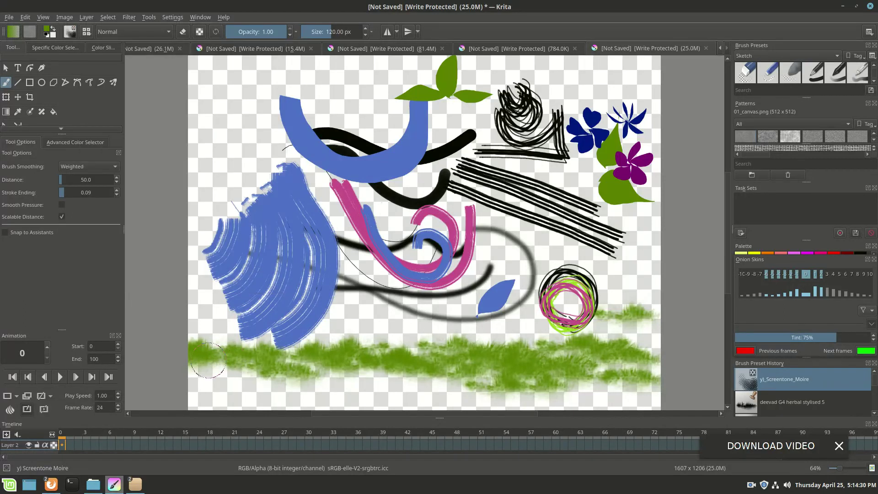
# Paint striped green screentone patches over the lower-left grass and hanging just below it.
pyautogui.click(208, 363)
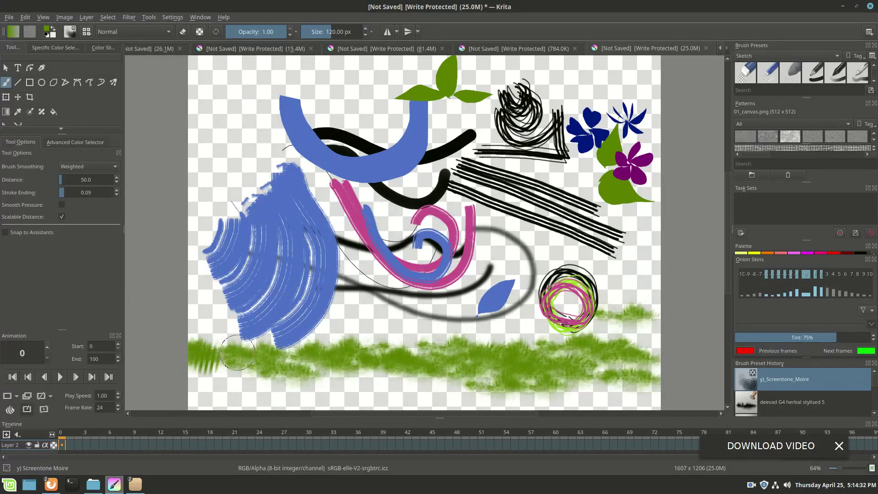
pyautogui.click(231, 336)
pyautogui.moveTo(214, 333)
pyautogui.mouseDown()
pyautogui.moveTo(238, 359)
pyautogui.moveTo(329, 387)
pyautogui.moveTo(340, 366)
pyautogui.mouseUp()
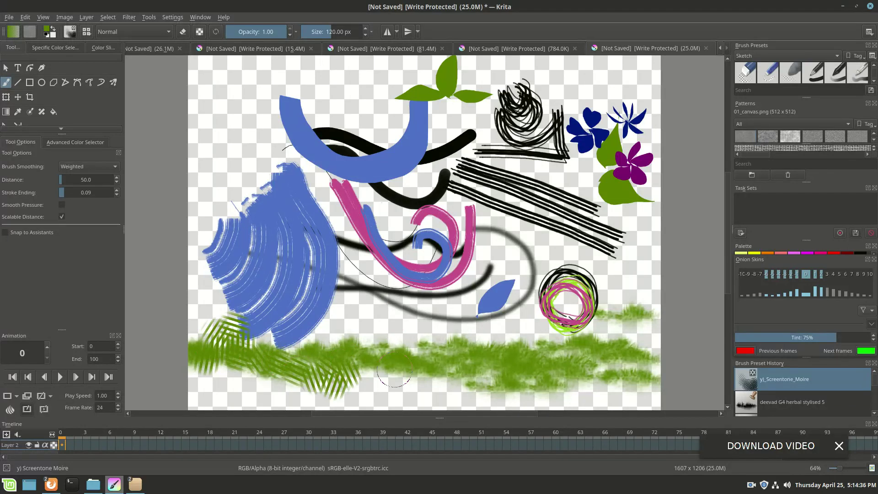
pyautogui.moveTo(398, 394); pyautogui.dragTo(367, 361)
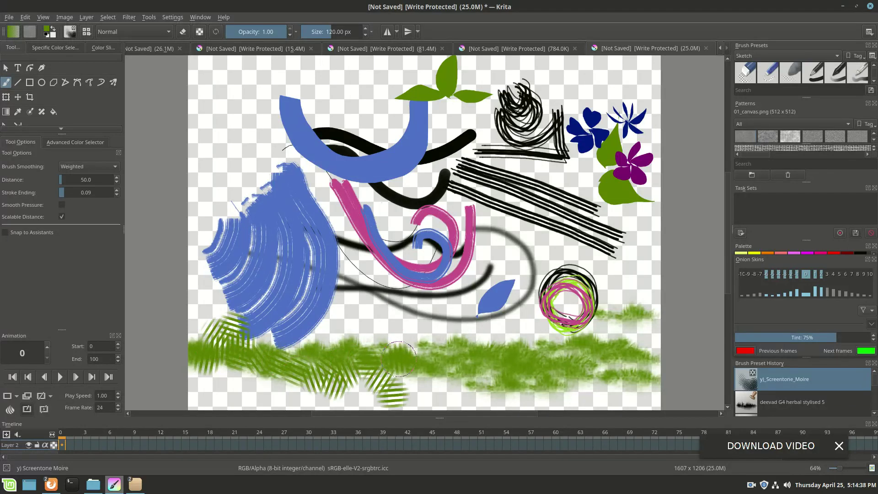
pyautogui.click(443, 389)
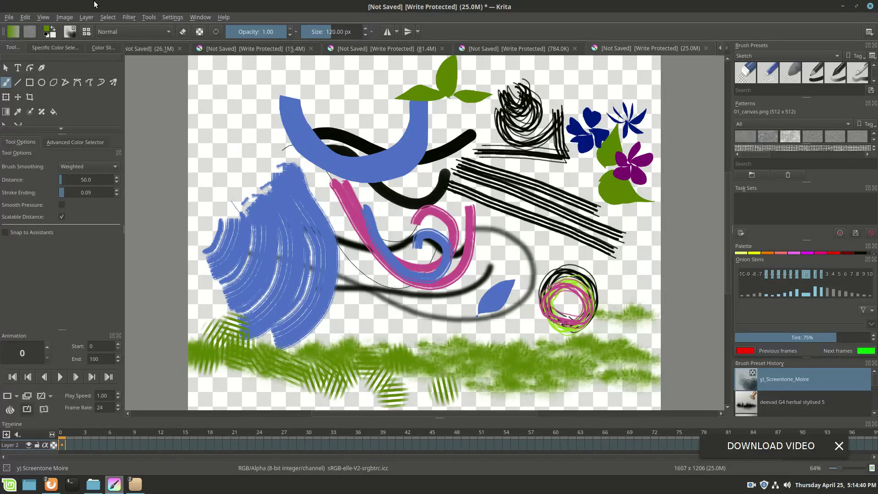
pyautogui.click(87, 32)
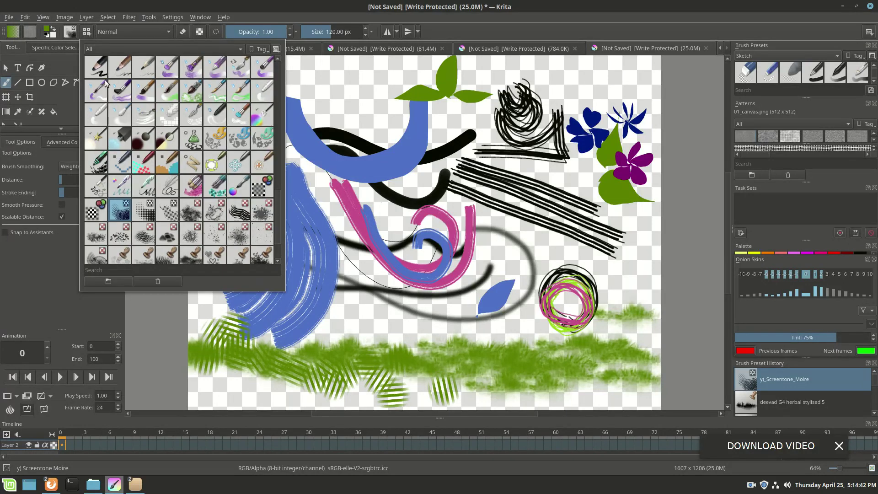
pyautogui.scroll(-1, 276, 207)
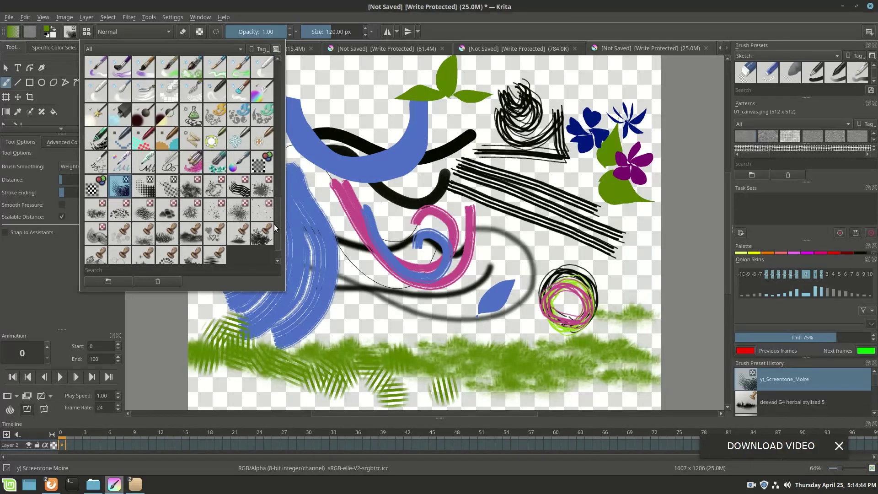
# With the Stamp Stylised Tree preset, stamp green foliage clumps above the grass across the middle.
pyautogui.click(166, 255)
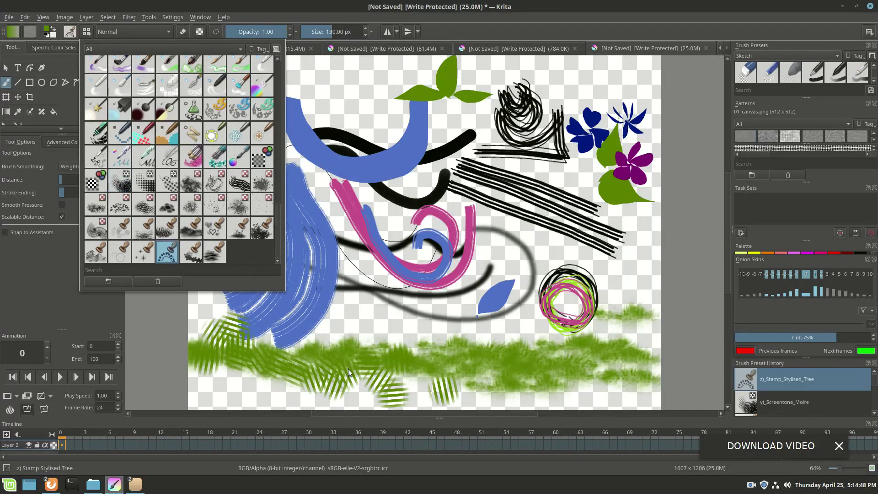
pyautogui.click(347, 369)
pyautogui.moveTo(363, 338); pyautogui.dragTo(408, 340)
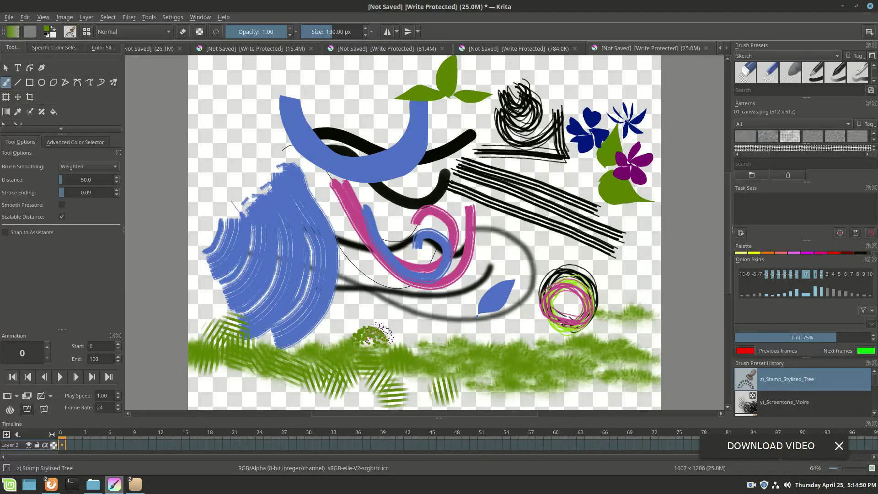
pyautogui.moveTo(363, 286)
pyautogui.mouseDown()
pyautogui.moveTo(389, 285)
pyautogui.moveTo(369, 307)
pyautogui.moveTo(450, 340)
pyautogui.mouseUp()
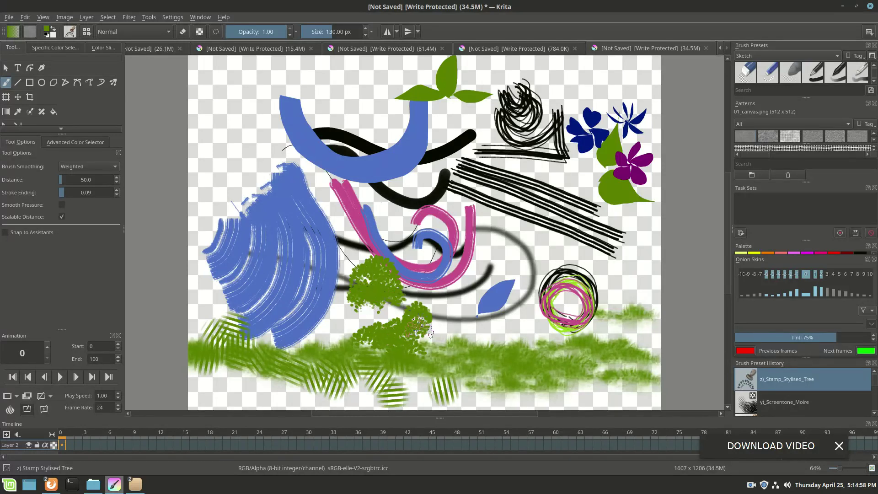
pyautogui.moveTo(477, 311)
pyautogui.mouseDown()
pyautogui.moveTo(457, 279)
pyautogui.moveTo(453, 320)
pyautogui.moveTo(499, 334)
pyautogui.moveTo(523, 320)
pyautogui.moveTo(515, 281)
pyautogui.moveTo(500, 325)
pyautogui.moveTo(521, 340)
pyautogui.moveTo(546, 336)
pyautogui.moveTo(530, 329)
pyautogui.moveTo(612, 334)
pyautogui.moveTo(615, 311)
pyautogui.moveTo(640, 338)
pyautogui.moveTo(631, 344)
pyautogui.mouseUp()
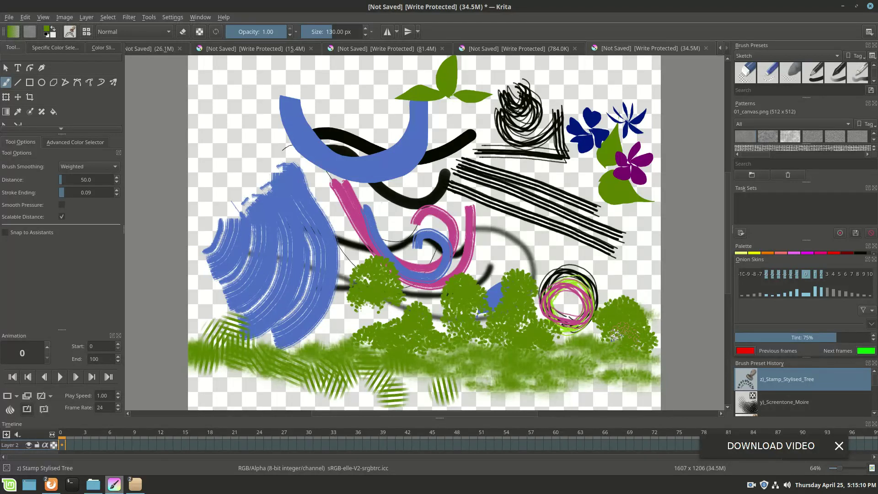
# Shrink the brush and stamp small leafy tree sprigs around the black circle.
pyautogui.rightClick(615, 336)
pyautogui.moveTo(665, 230); pyautogui.dragTo(656, 234)
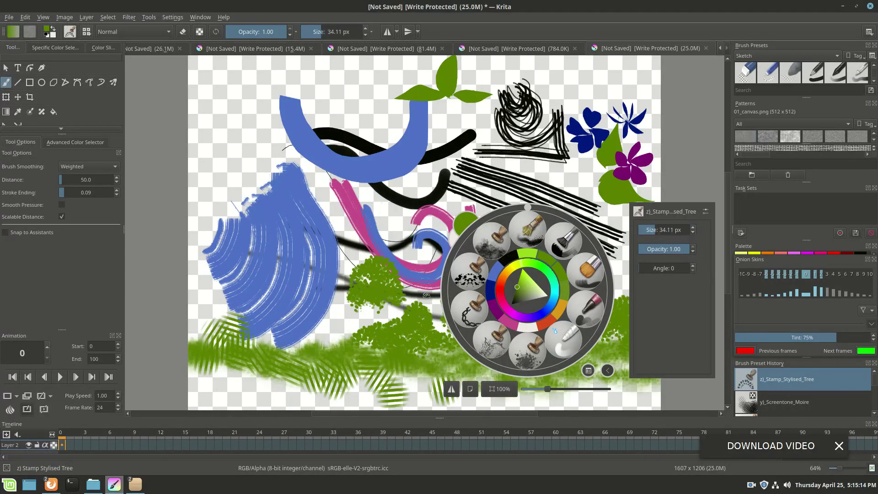
pyautogui.click(428, 290)
pyautogui.moveTo(491, 262)
pyautogui.mouseDown()
pyautogui.moveTo(480, 272)
pyautogui.moveTo(491, 287)
pyautogui.moveTo(484, 296)
pyautogui.mouseUp()
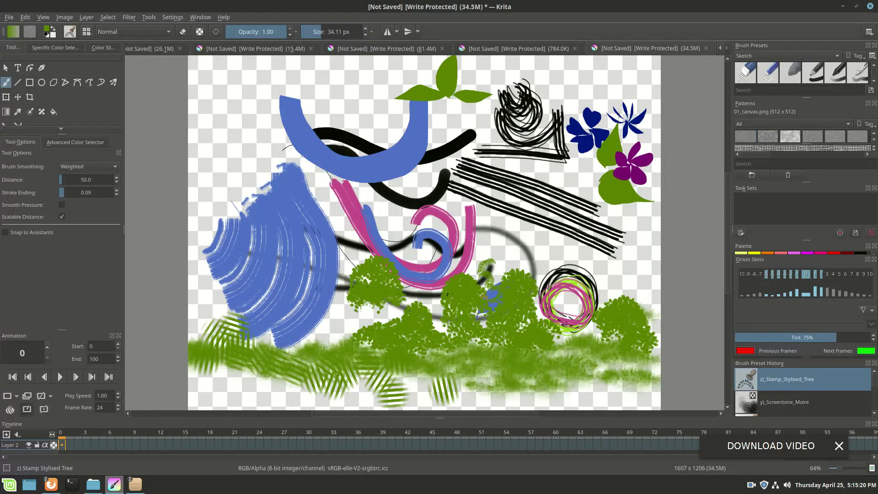
pyautogui.moveTo(607, 282)
pyautogui.mouseDown()
pyautogui.moveTo(621, 287)
pyautogui.moveTo(610, 271)
pyautogui.moveTo(622, 281)
pyautogui.moveTo(633, 277)
pyautogui.moveTo(610, 273)
pyautogui.moveTo(631, 269)
pyautogui.moveTo(592, 266)
pyautogui.moveTo(616, 276)
pyautogui.moveTo(615, 266)
pyautogui.moveTo(645, 300)
pyautogui.moveTo(607, 295)
pyautogui.moveTo(601, 306)
pyautogui.mouseUp()
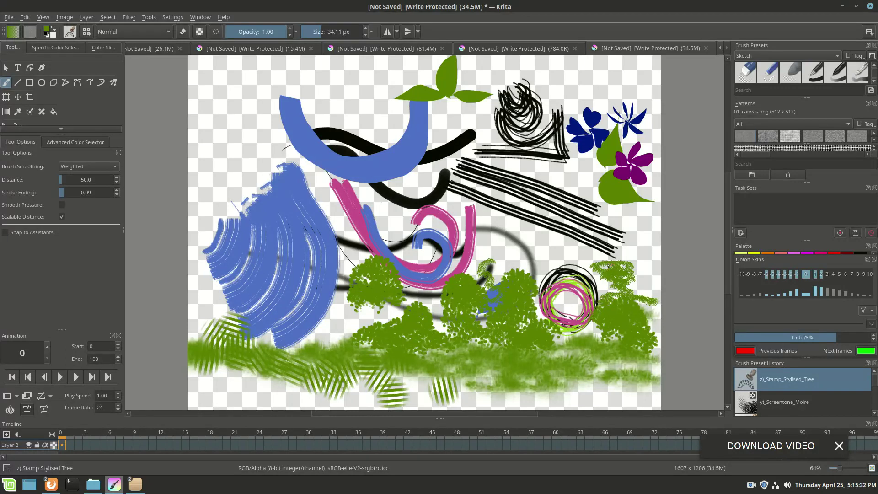
pyautogui.moveTo(624, 251)
pyautogui.mouseDown()
pyautogui.moveTo(598, 256)
pyautogui.moveTo(637, 252)
pyautogui.moveTo(617, 249)
pyautogui.moveTo(630, 257)
pyautogui.mouseUp()
pyautogui.moveTo(532, 251)
pyautogui.mouseDown()
pyautogui.moveTo(567, 251)
pyautogui.moveTo(564, 238)
pyautogui.moveTo(548, 233)
pyautogui.moveTo(572, 247)
pyautogui.moveTo(561, 263)
pyautogui.mouseUp()
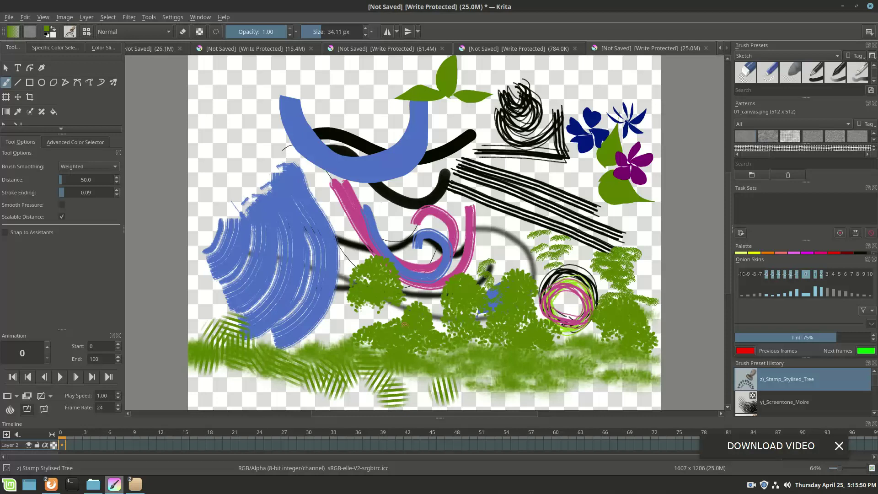
pyautogui.rightClick(367, 291)
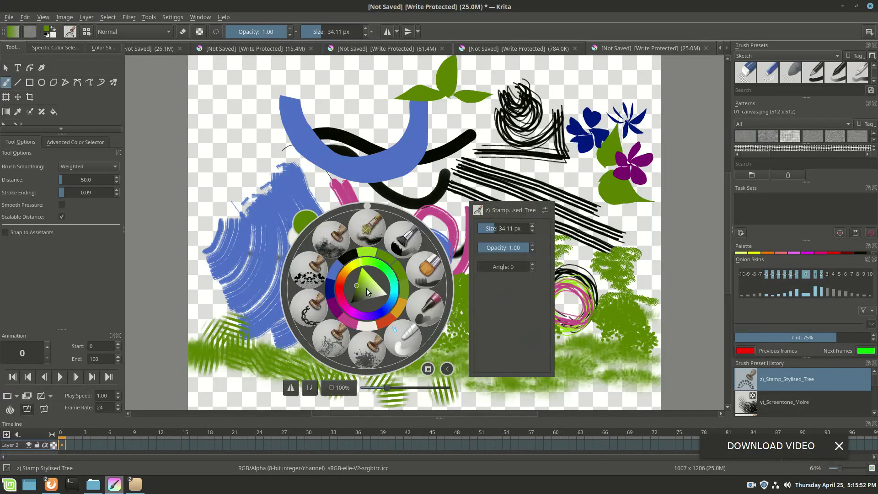
# Switch to a darker green and stamp tree dabs in the middle, above the circle and on the right clump.
pyautogui.click(356, 295)
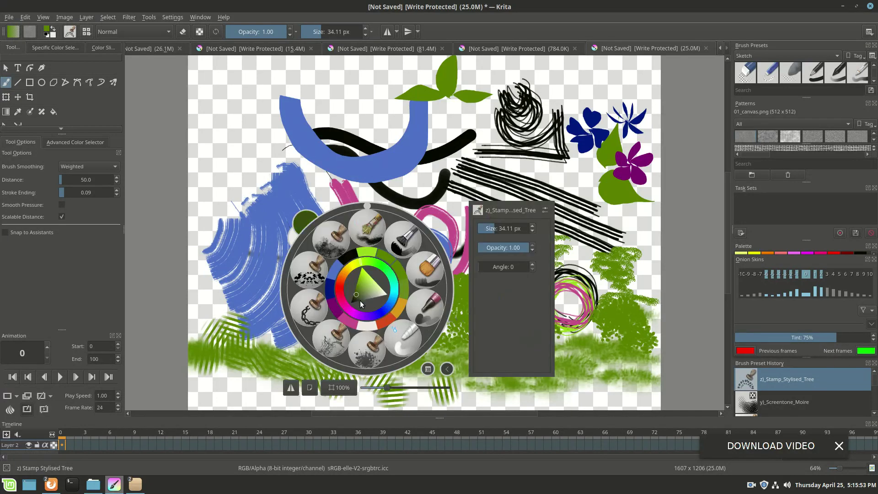
pyautogui.click(456, 344)
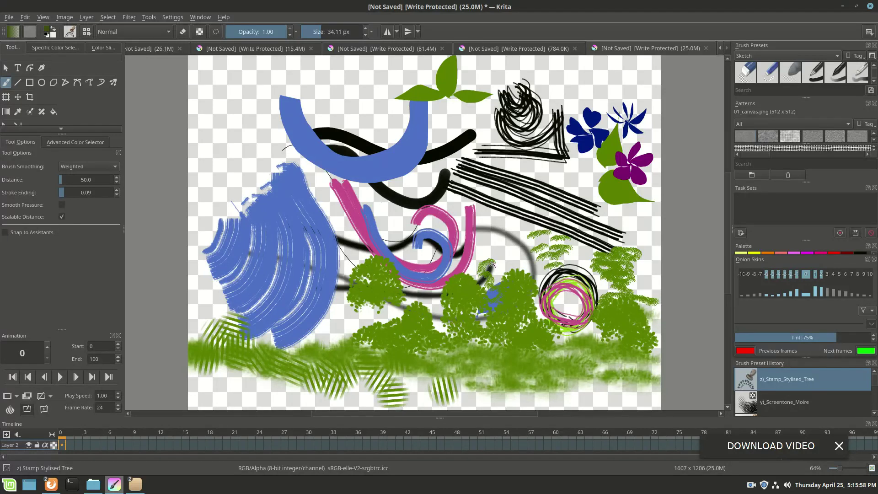
pyautogui.moveTo(491, 266)
pyautogui.mouseDown()
pyautogui.moveTo(475, 275)
pyautogui.moveTo(498, 281)
pyautogui.mouseUp()
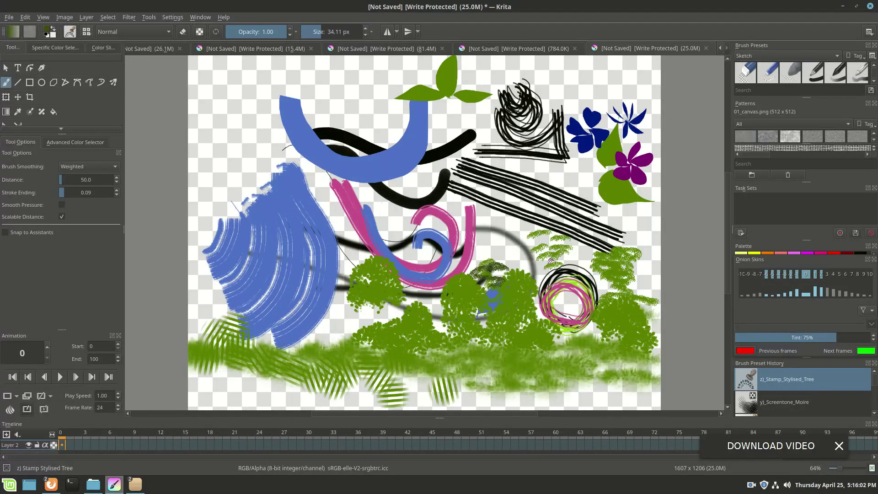
pyautogui.moveTo(551, 258)
pyautogui.mouseDown()
pyautogui.moveTo(545, 270)
pyautogui.moveTo(557, 238)
pyautogui.moveTo(557, 257)
pyautogui.mouseUp()
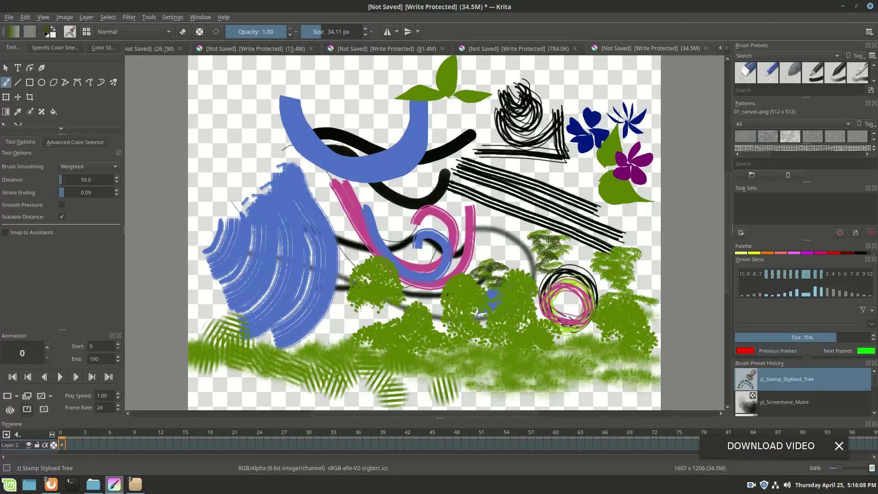
pyautogui.moveTo(624, 290)
pyautogui.mouseDown()
pyautogui.moveTo(617, 269)
pyautogui.moveTo(594, 266)
pyautogui.moveTo(629, 260)
pyautogui.moveTo(627, 251)
pyautogui.moveTo(603, 261)
pyautogui.moveTo(626, 267)
pyautogui.moveTo(629, 292)
pyautogui.moveTo(600, 292)
pyautogui.moveTo(647, 329)
pyautogui.moveTo(635, 309)
pyautogui.moveTo(620, 307)
pyautogui.moveTo(597, 327)
pyautogui.mouseUp()
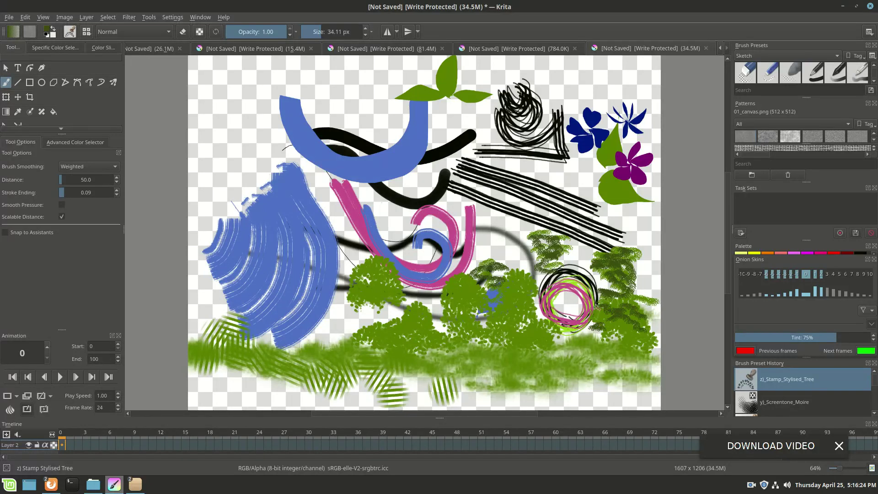
# Enlarge the tree brush to about 220 px and stamp dark-green bushes along the bottom.
pyautogui.rightClick(603, 309)
pyautogui.moveTo(654, 231); pyautogui.dragTo(668, 231)
pyautogui.click(399, 346)
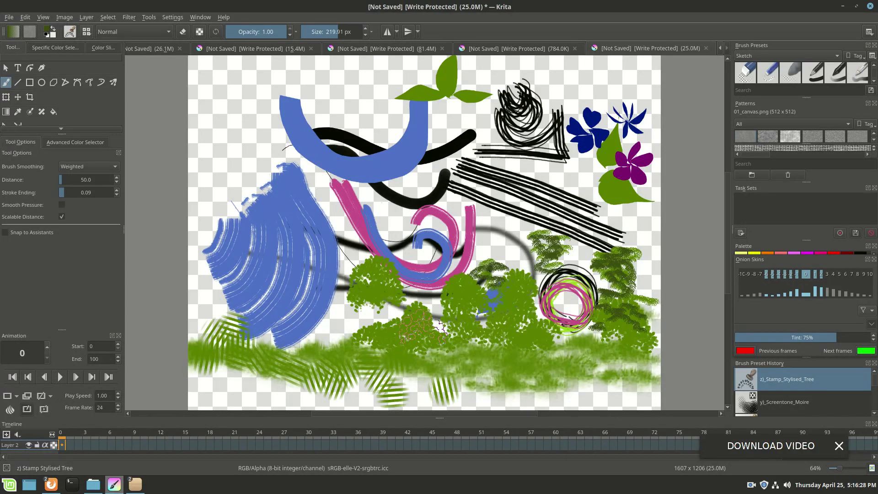
pyautogui.moveTo(424, 334)
pyautogui.mouseDown()
pyautogui.moveTo(377, 323)
pyautogui.moveTo(470, 345)
pyautogui.moveTo(379, 313)
pyautogui.moveTo(531, 347)
pyautogui.moveTo(573, 345)
pyautogui.moveTo(572, 359)
pyautogui.moveTo(512, 359)
pyautogui.mouseUp()
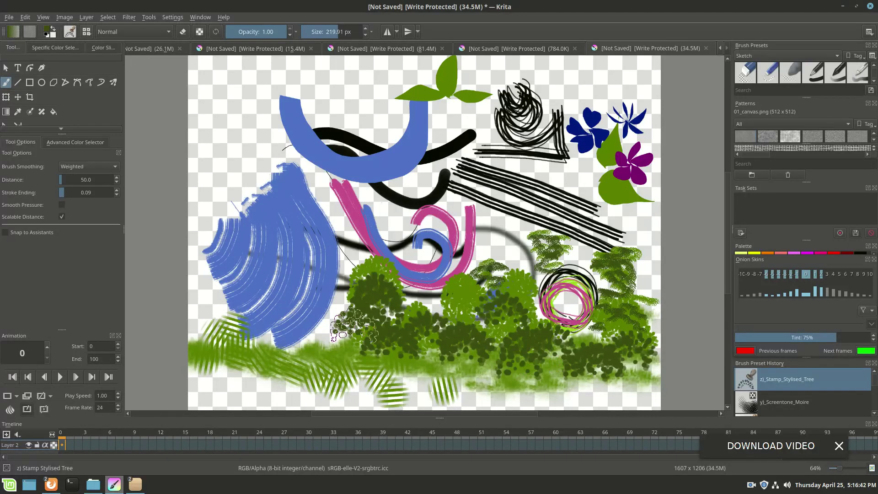
pyautogui.moveTo(318, 346); pyautogui.dragTo(329, 352)
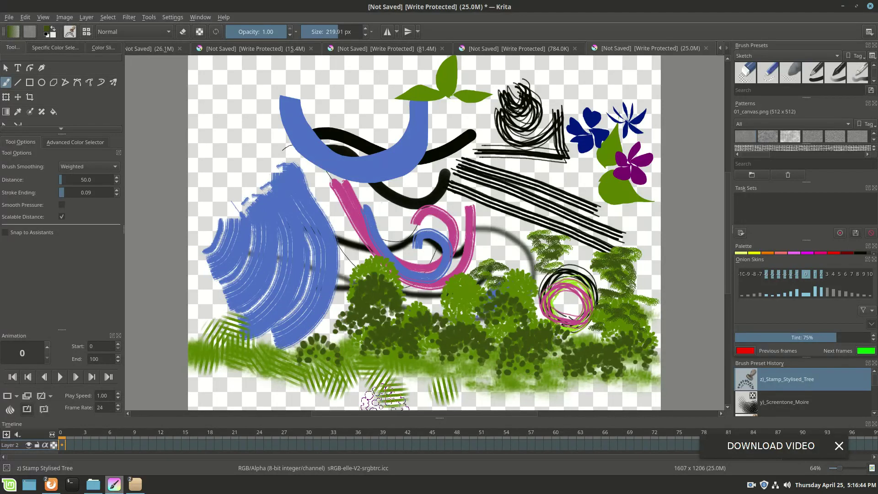
# Pick a bright green and stamp bright-green trees among the lower bushes.
pyautogui.rightClick(407, 299)
pyautogui.click(409, 268)
pyautogui.click(409, 268)
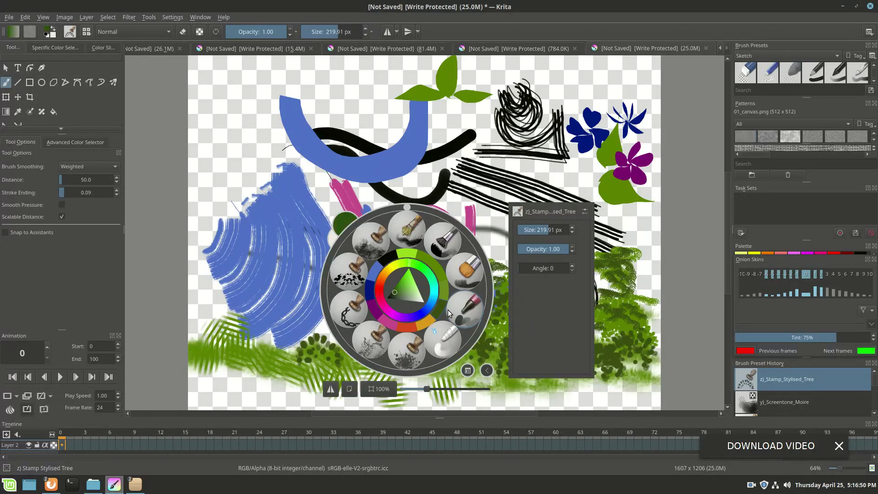
pyautogui.click(405, 278)
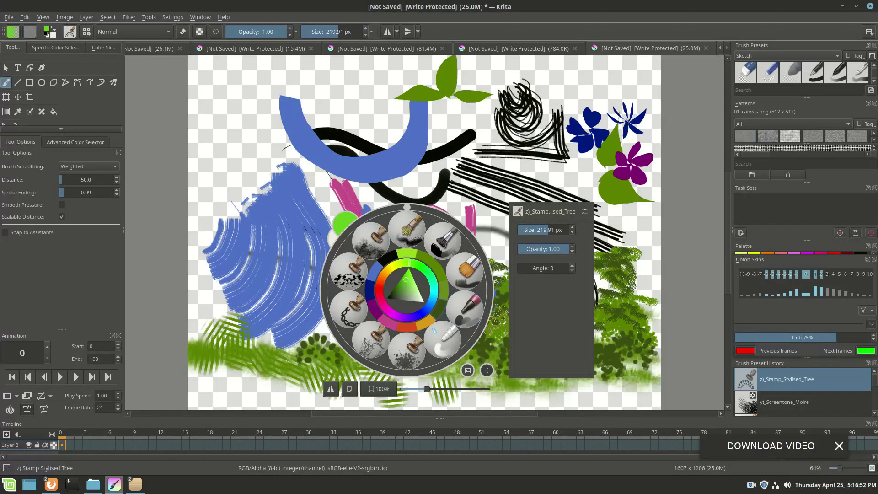
pyautogui.click(497, 349)
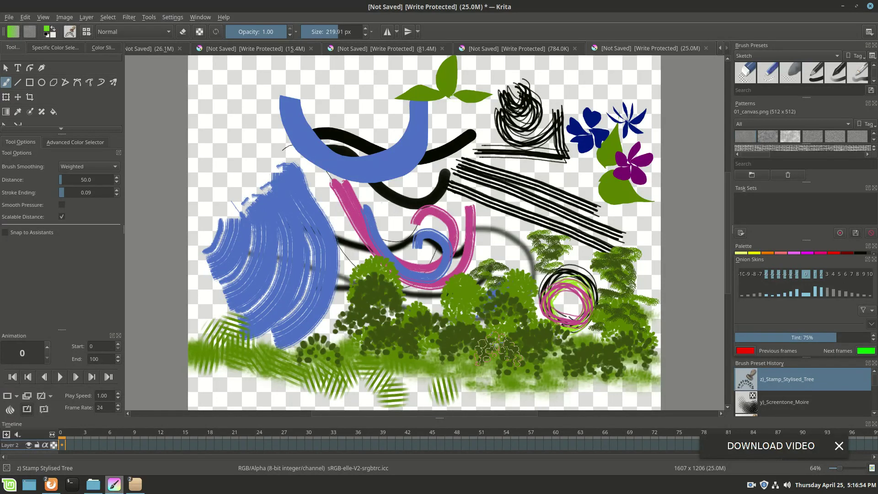
pyautogui.click(525, 304)
pyautogui.click(588, 349)
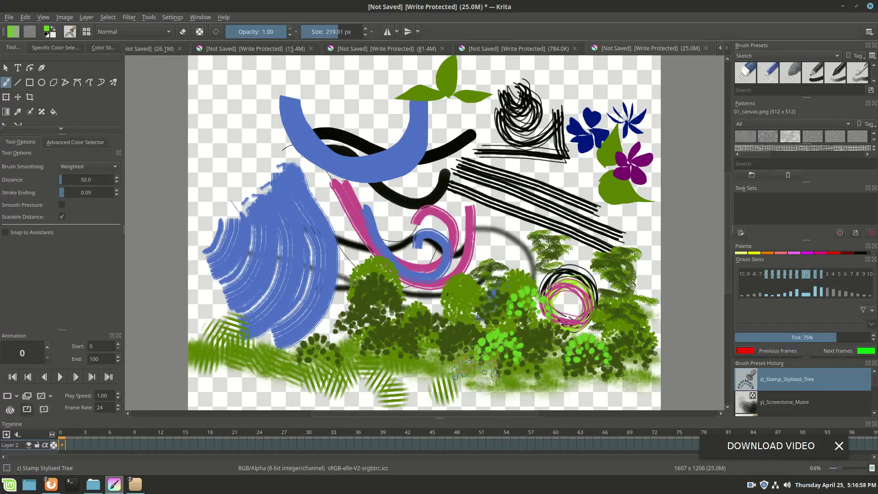
pyautogui.click(425, 335)
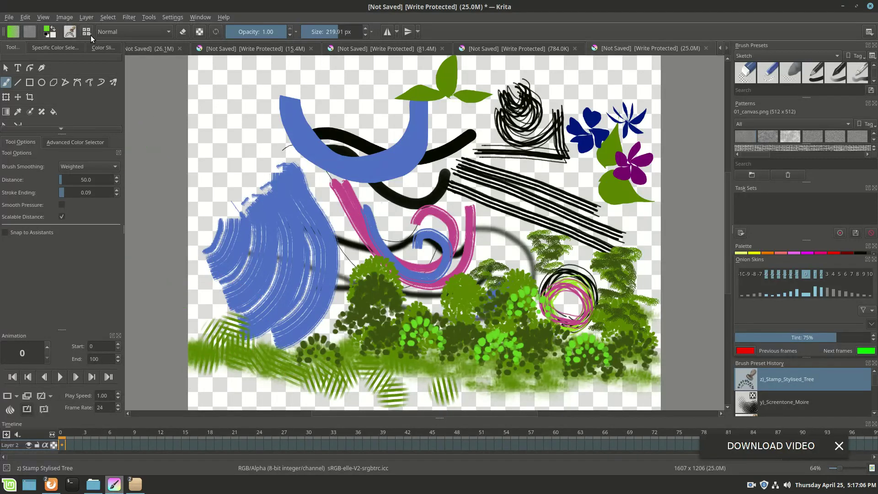
# Switch the brush tip to an Auto tip at 7.31 px and test it on the scratchpad.
pyautogui.click(72, 31)
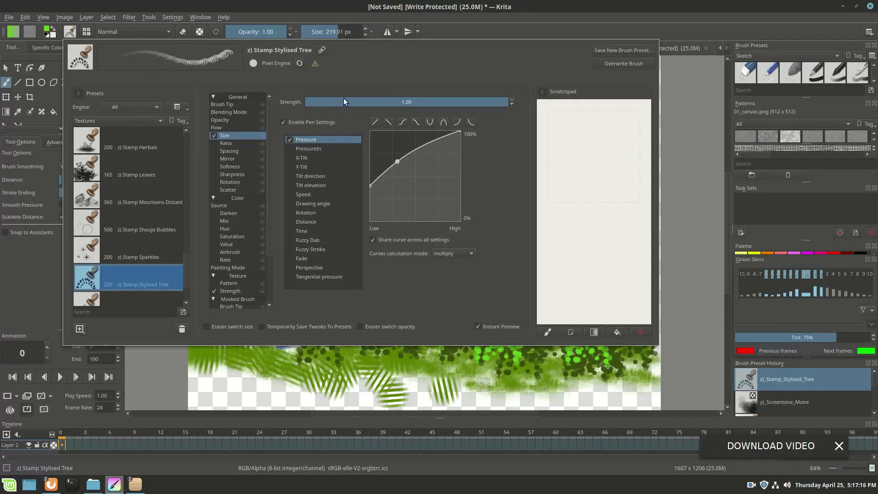
pyautogui.click(223, 103)
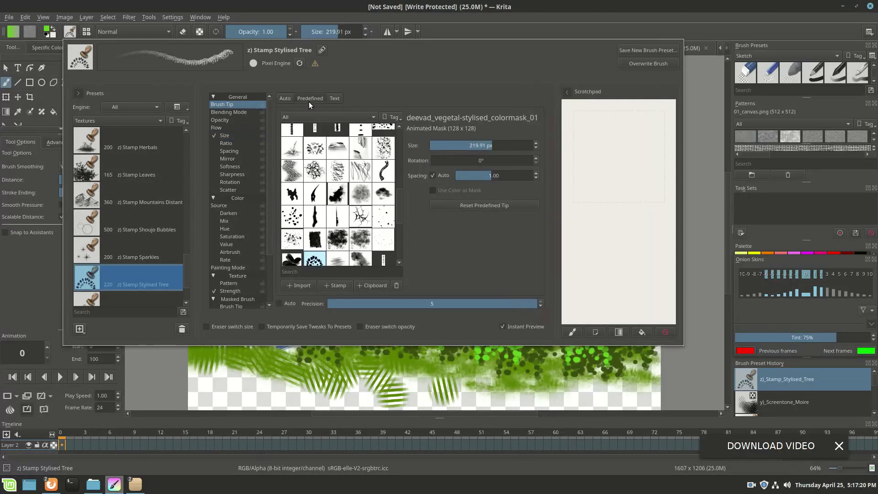
pyautogui.click(287, 99)
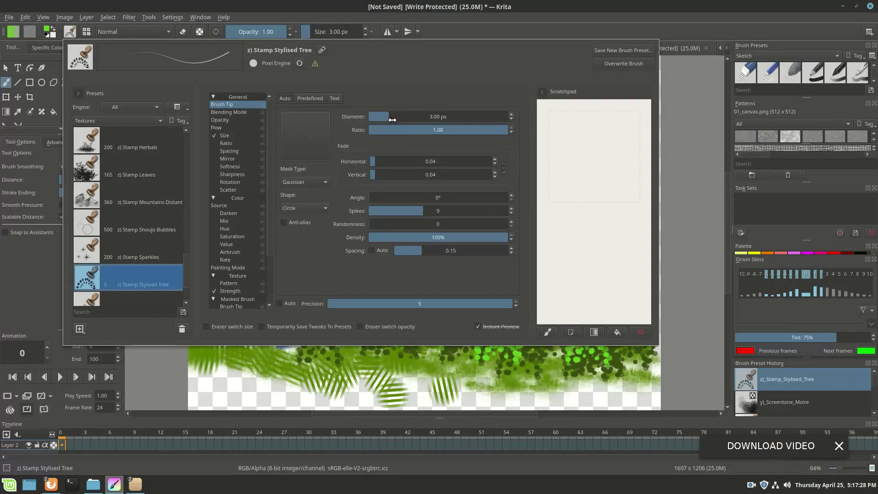
pyautogui.moveTo(387, 118); pyautogui.dragTo(396, 118)
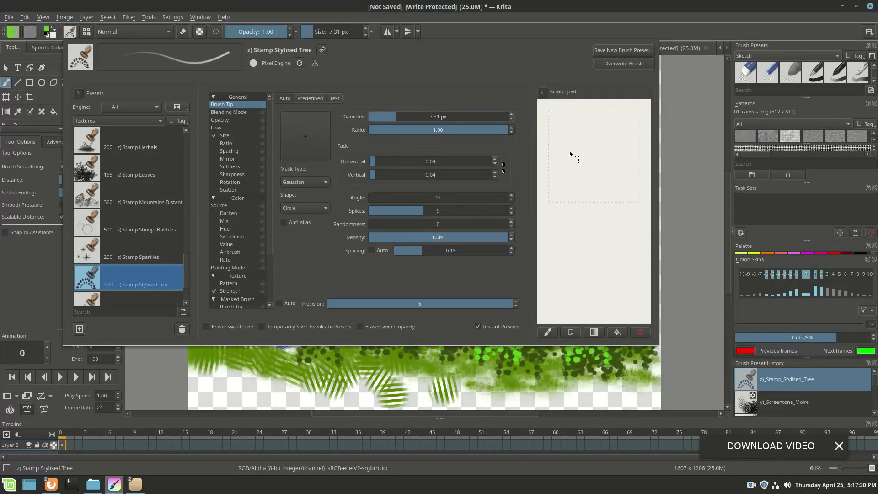
pyautogui.moveTo(564, 173); pyautogui.dragTo(573, 166)
pyautogui.moveTo(589, 195); pyautogui.dragTo(585, 196)
pyautogui.moveTo(551, 194); pyautogui.dragTo(583, 185)
# Enlarge the auto tip to 16.89 px, raise its horizontal fade slightly, and test it.
pyautogui.moveTo(379, 121); pyautogui.dragTo(403, 118)
pyautogui.moveTo(609, 216); pyautogui.dragTo(612, 238)
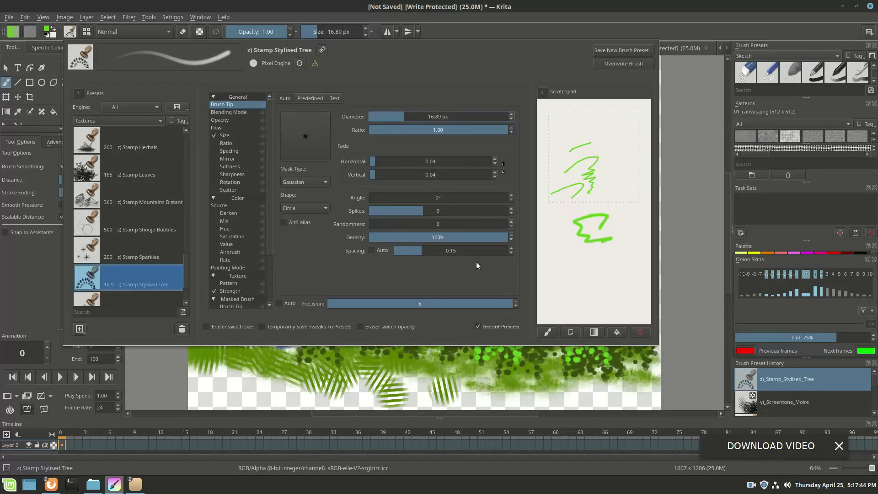
pyautogui.moveTo(374, 162); pyautogui.dragTo(376, 161)
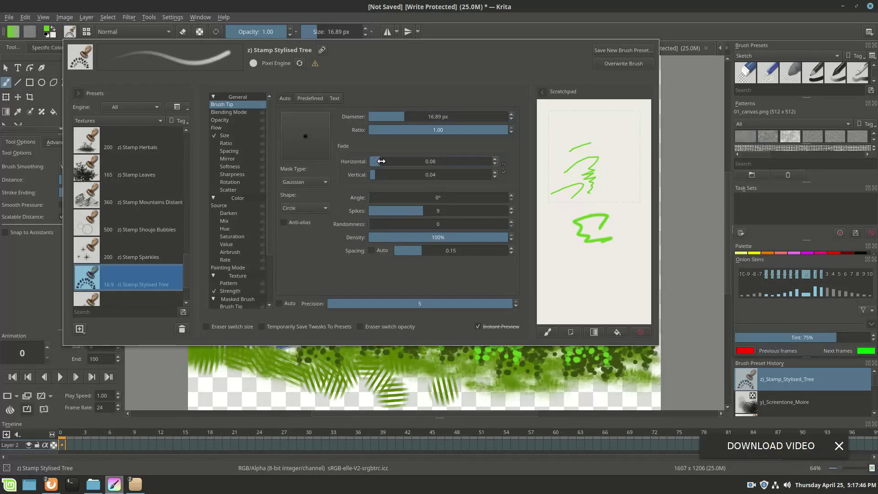
pyautogui.click(578, 252)
pyautogui.click(670, 87)
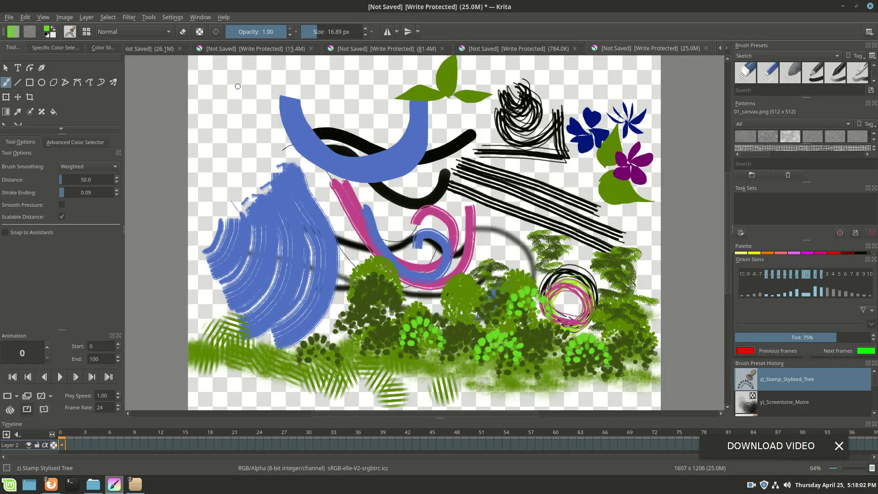
pyautogui.click(87, 32)
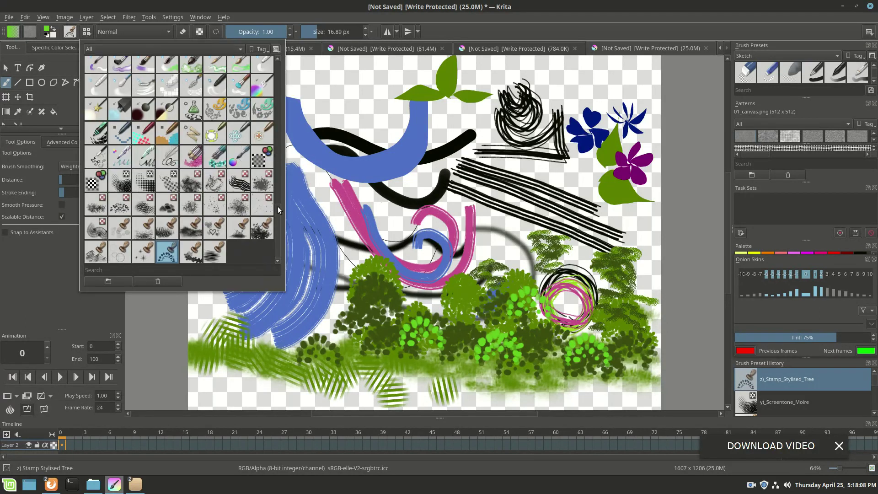
pyautogui.moveTo(275, 244); pyautogui.dragTo(278, 176)
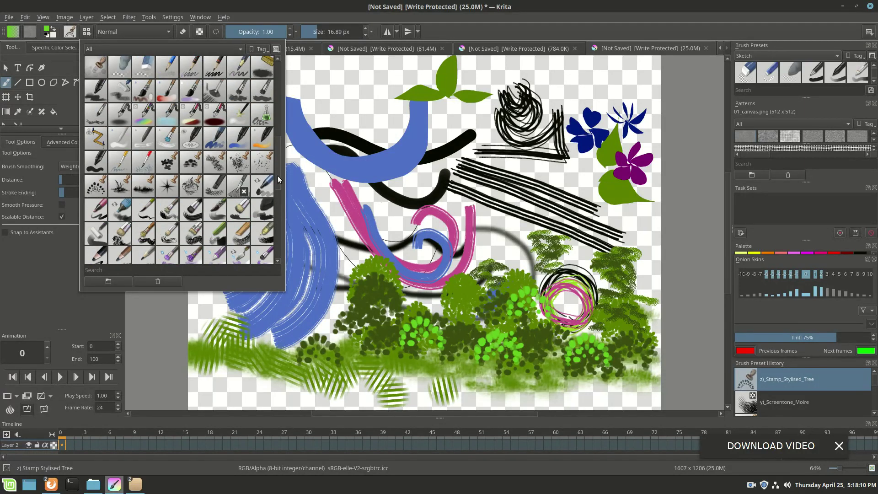
# Select the digital sketch preset, open its brush settings, and test on a cleared scratchpad.
pyautogui.click(216, 139)
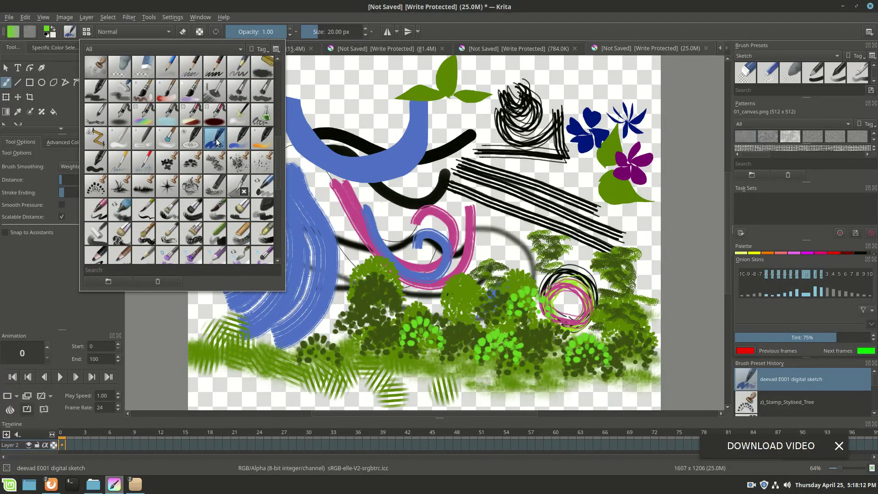
pyautogui.click(71, 36)
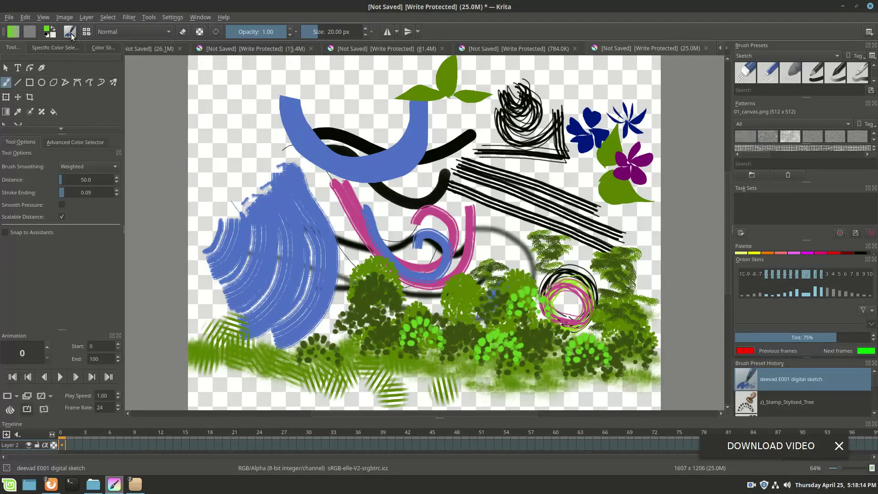
pyautogui.click(70, 33)
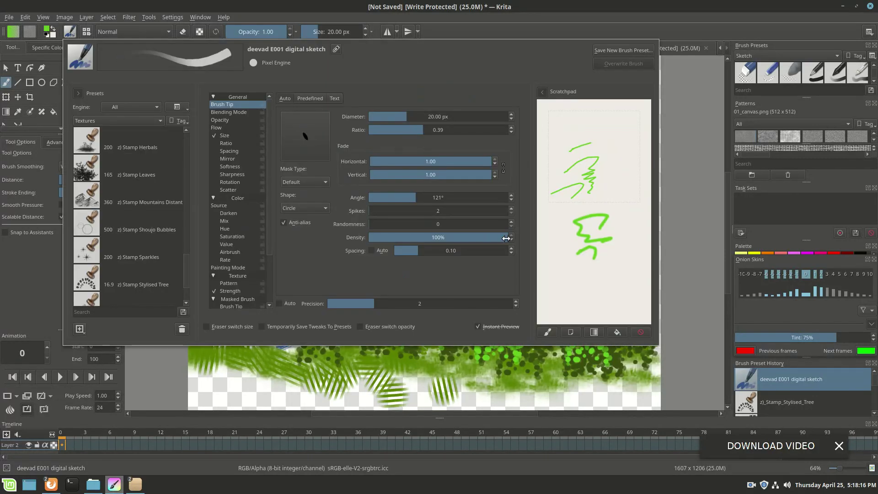
pyautogui.click(617, 332)
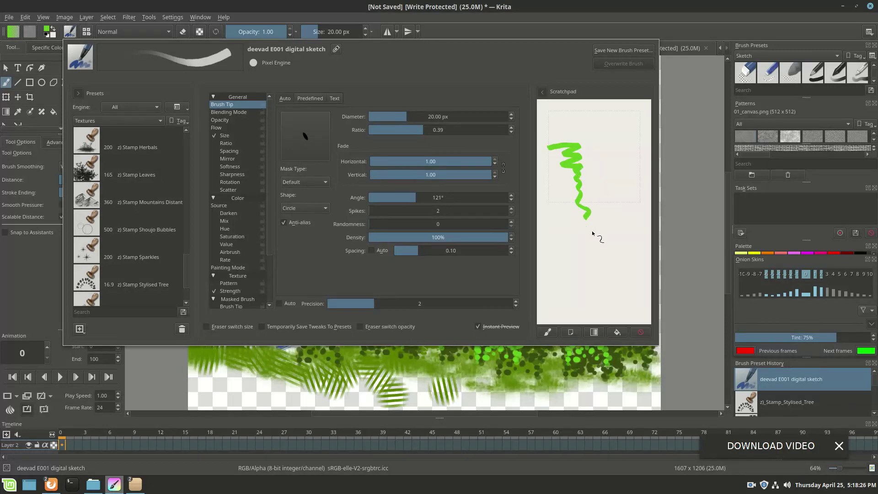
pyautogui.moveTo(583, 184); pyautogui.dragTo(598, 279)
# Set the tip diameter to 127.48 px with fades of 0.73 horizontal and 0.69 vertical.
pyautogui.moveTo(407, 118); pyautogui.dragTo(439, 118)
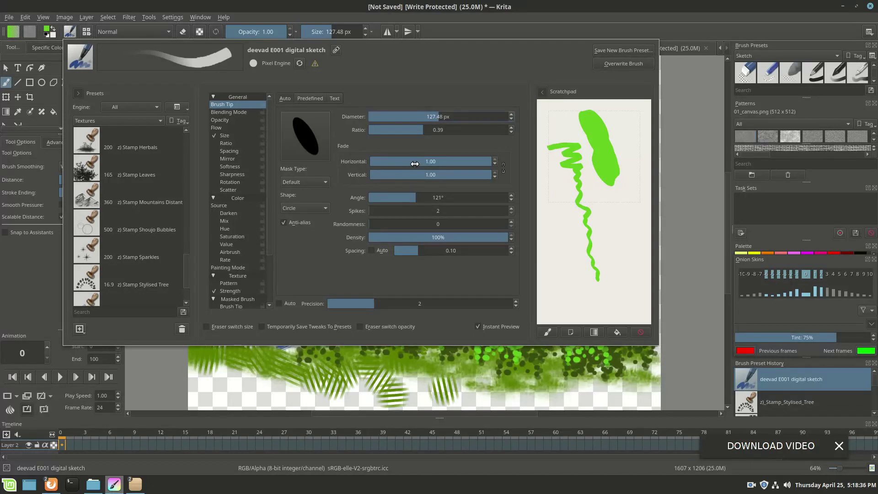
pyautogui.moveTo(486, 165); pyautogui.dragTo(460, 168)
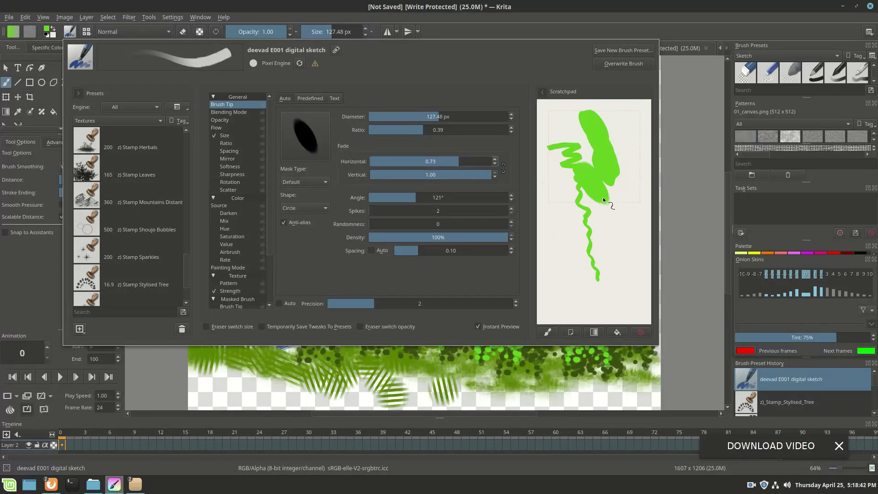
pyautogui.moveTo(630, 254); pyautogui.dragTo(639, 272)
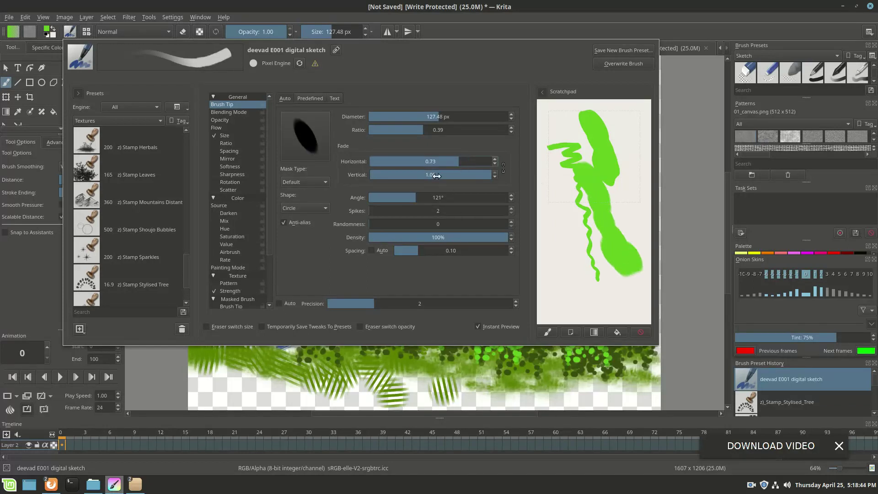
pyautogui.moveTo(480, 175); pyautogui.dragTo(454, 175)
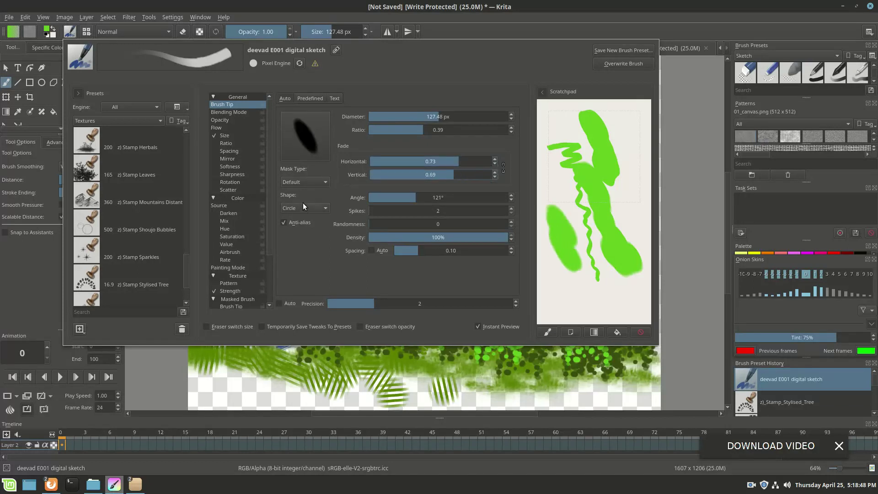
# Give the tip a soft mask, rotate its angle, and raise the softness curve.
pyautogui.click(323, 182)
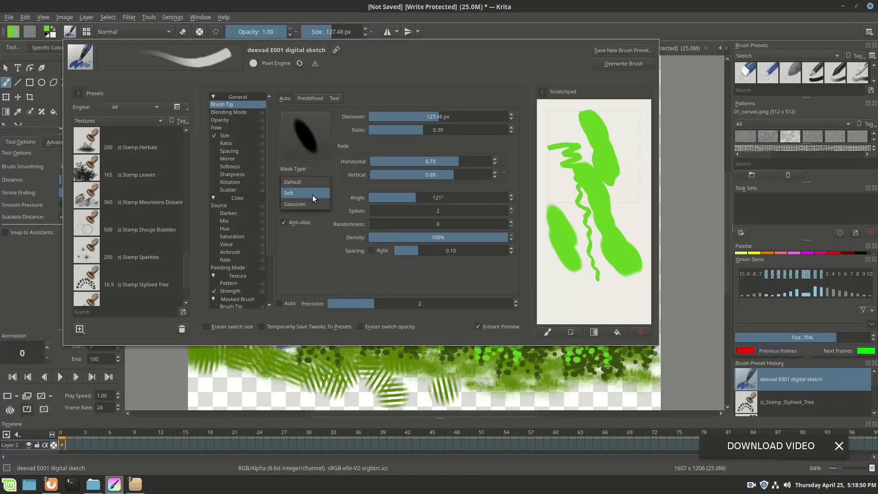
pyautogui.click(311, 195)
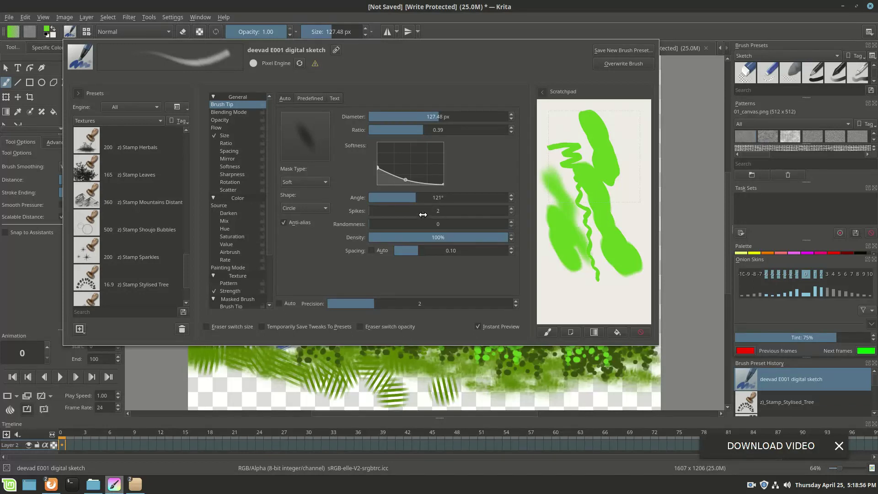
pyautogui.moveTo(424, 197); pyautogui.dragTo(436, 198)
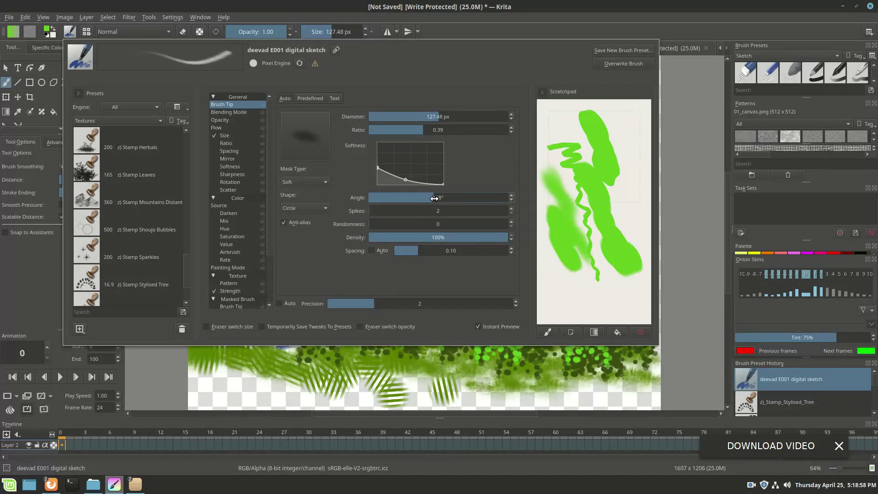
pyautogui.moveTo(620, 181)
pyautogui.mouseDown()
pyautogui.moveTo(634, 197)
pyautogui.moveTo(626, 216)
pyautogui.mouseUp()
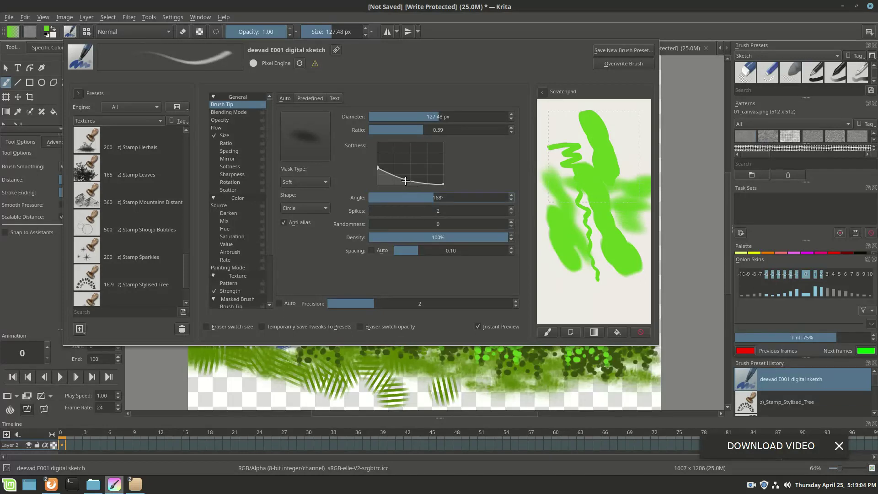
pyautogui.moveTo(405, 181); pyautogui.dragTo(411, 171)
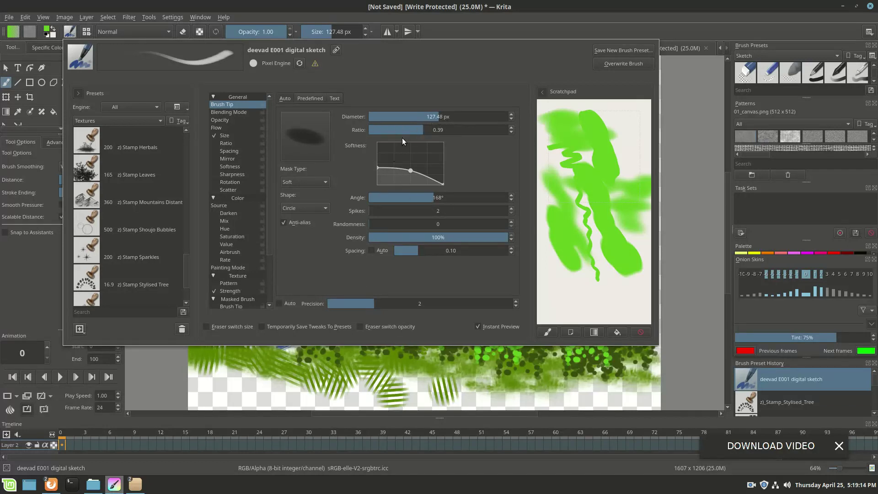
# Adjust the tip ratio, finishing with a narrow tip, test a green stroke, then clear the scratchpad.
pyautogui.moveTo(416, 130); pyautogui.dragTo(447, 130)
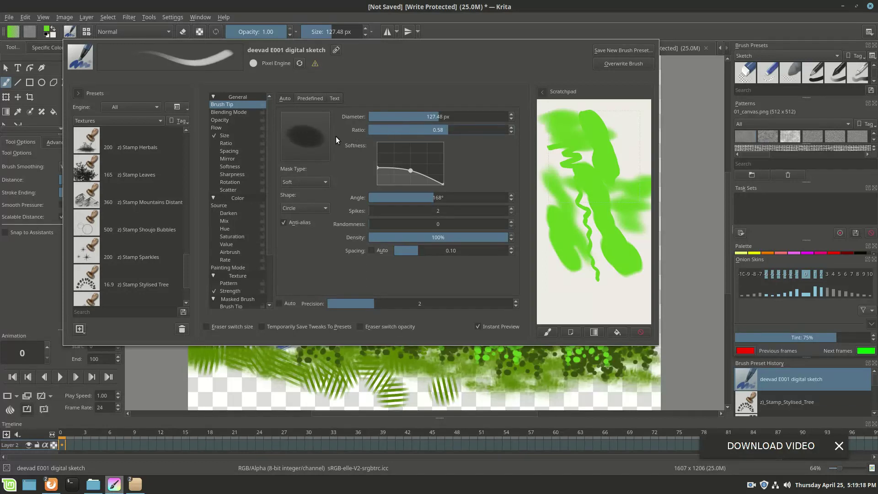
pyautogui.scroll(3, 443, 131)
pyautogui.scroll(3, 444, 131)
pyautogui.moveTo(485, 131); pyautogui.dragTo(477, 130)
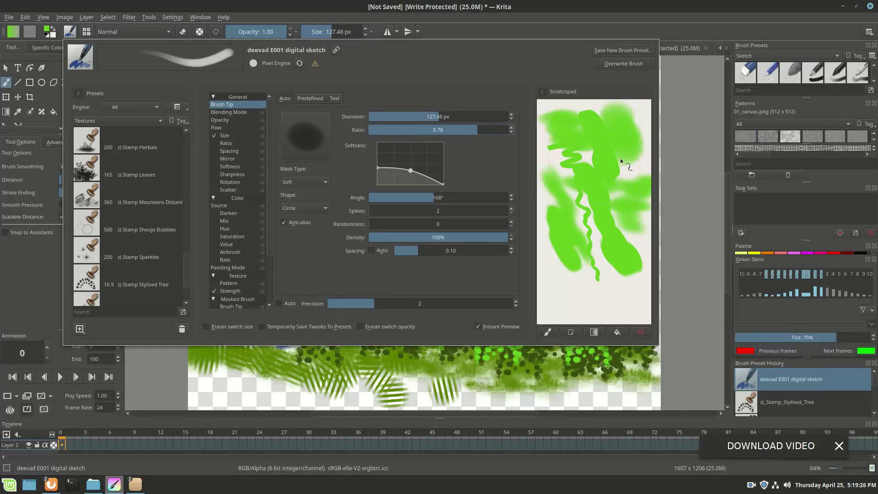
pyautogui.moveTo(466, 129); pyautogui.dragTo(397, 130)
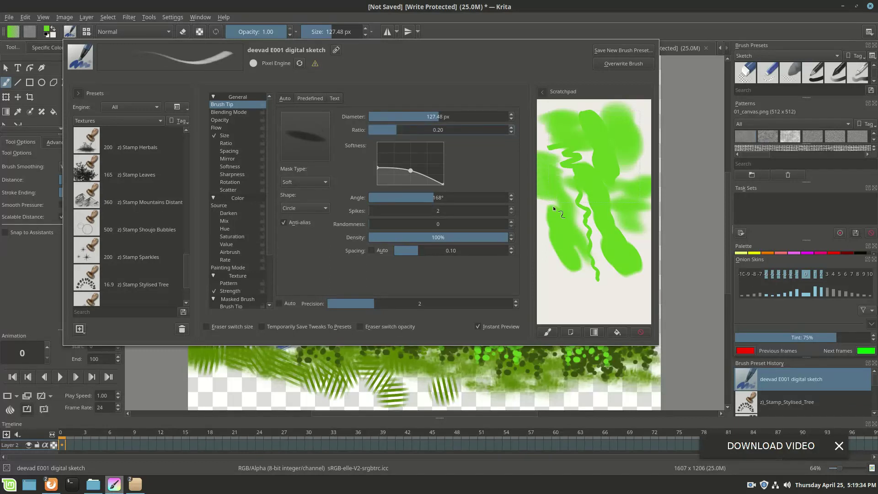
pyautogui.moveTo(595, 293); pyautogui.dragTo(602, 299)
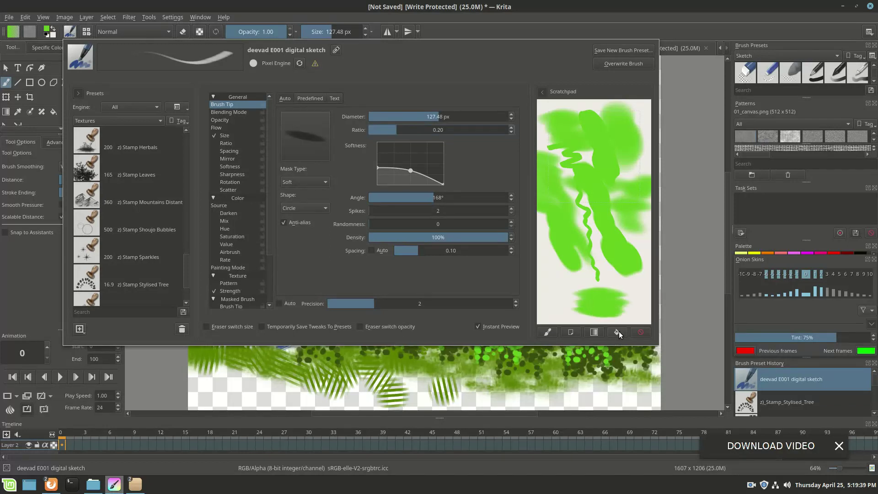
pyautogui.click(617, 331)
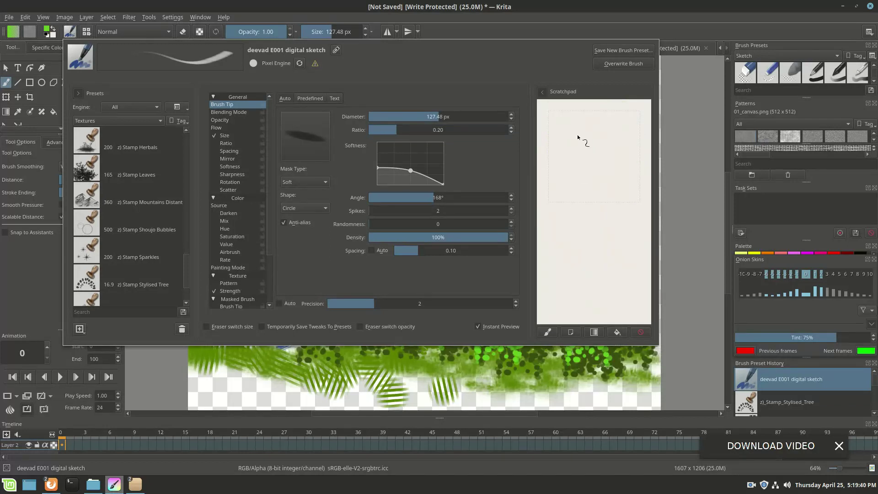
# Flatten the tip ratio to 0.08 and turn the angle to 194°, testing with green strokes.
pyautogui.moveTo(582, 138)
pyautogui.mouseDown()
pyautogui.moveTo(575, 148)
pyautogui.moveTo(583, 153)
pyautogui.mouseUp()
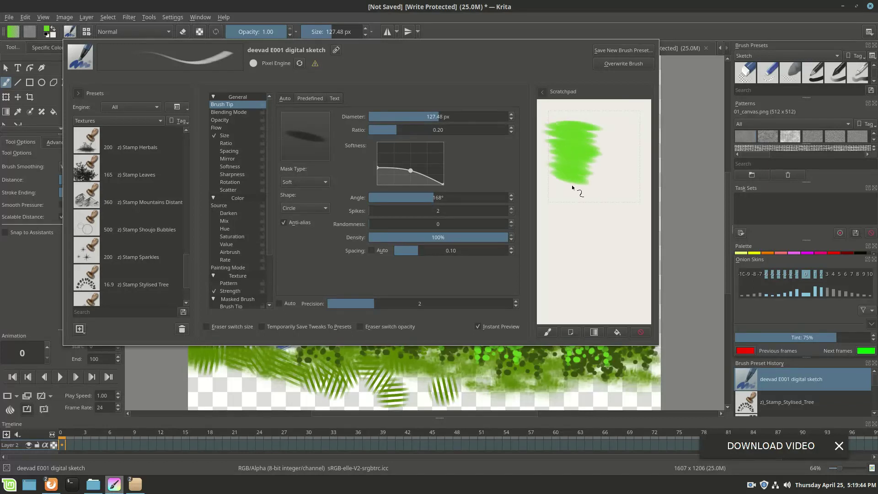
pyautogui.moveTo(393, 129); pyautogui.dragTo(381, 129)
pyautogui.moveTo(577, 206); pyautogui.dragTo(582, 210)
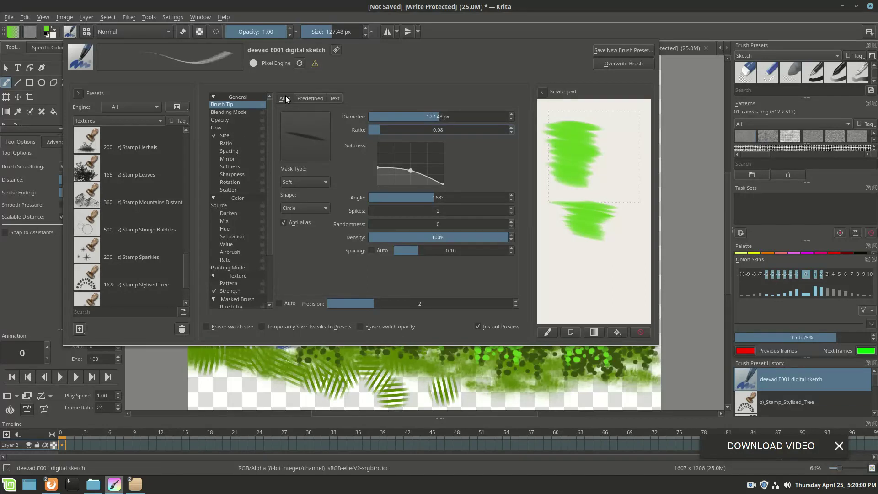
pyautogui.scroll(1, 438, 201)
pyautogui.scroll(20, 439, 201)
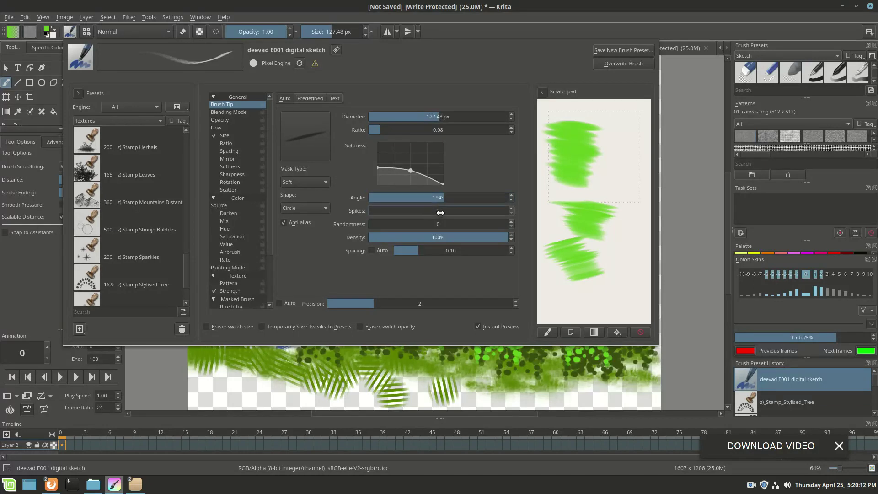
pyautogui.scroll(8, 437, 213)
# Give the tip spikes, testing three, then settle on 4 spikes.
pyautogui.moveTo(438, 212); pyautogui.dragTo(376, 212)
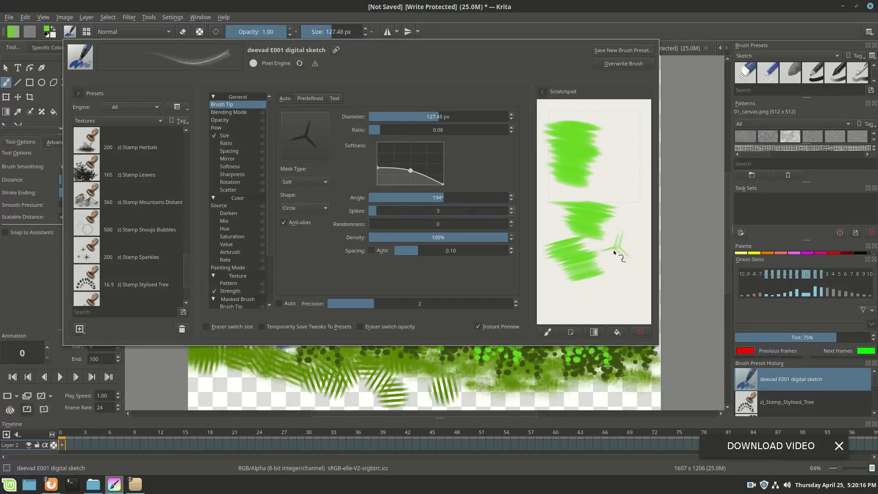
pyautogui.moveTo(627, 263); pyautogui.dragTo(635, 275)
pyautogui.moveTo(630, 205); pyautogui.dragTo(635, 208)
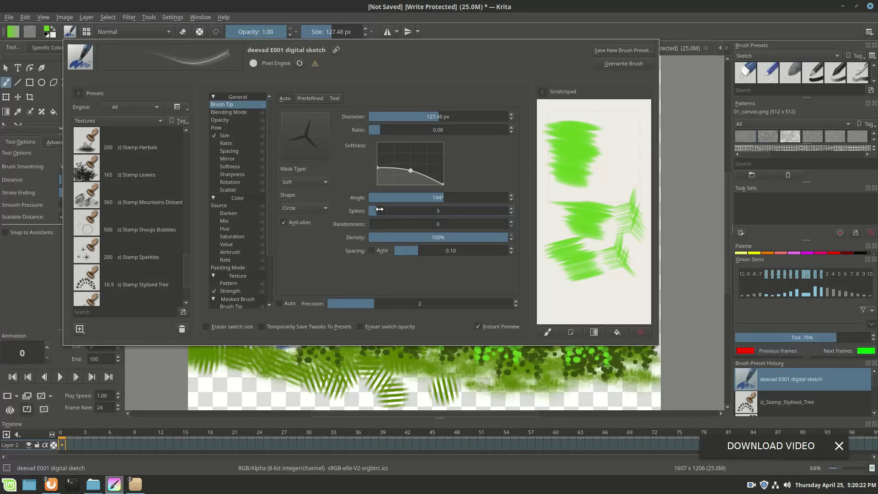
pyautogui.moveTo(375, 211); pyautogui.dragTo(384, 211)
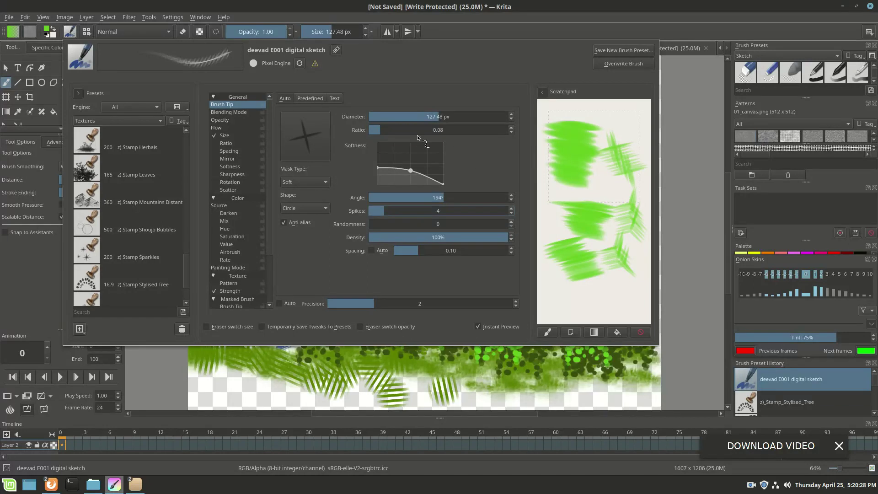
# Set the painting colour to magenta and test the spiky brush with it.
pyautogui.click(45, 32)
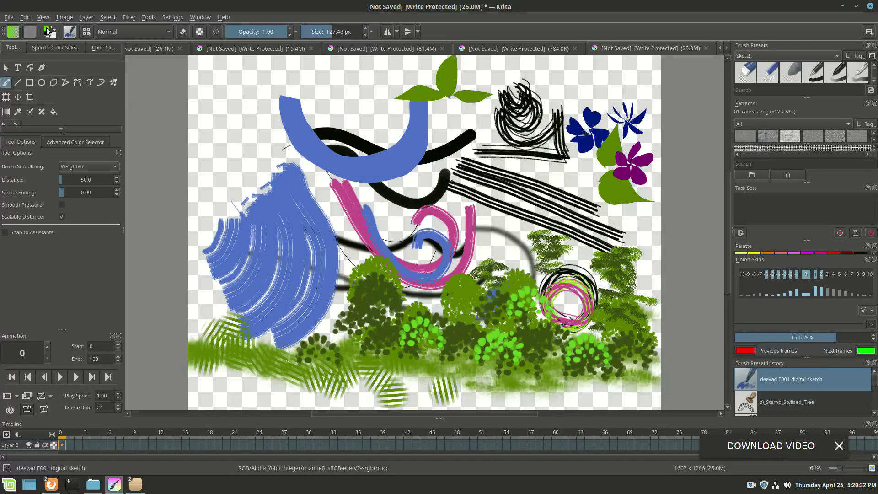
pyautogui.click(48, 30)
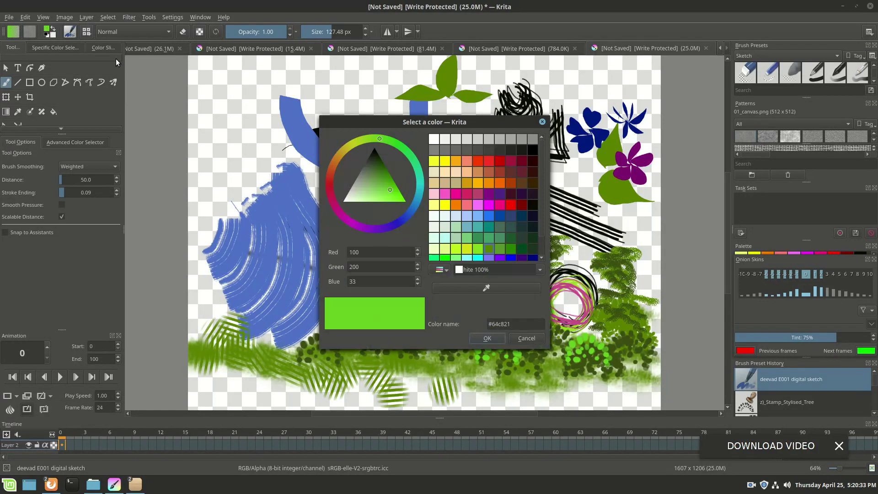
pyautogui.click(500, 205)
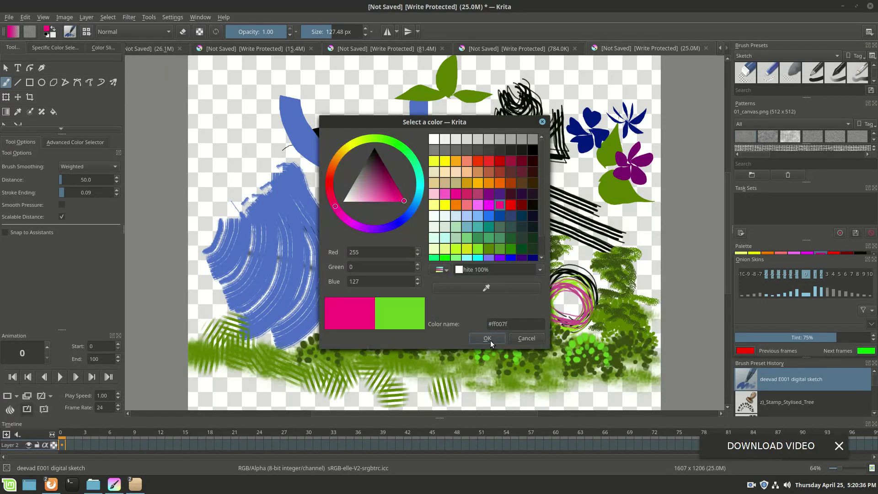
pyautogui.click(490, 340)
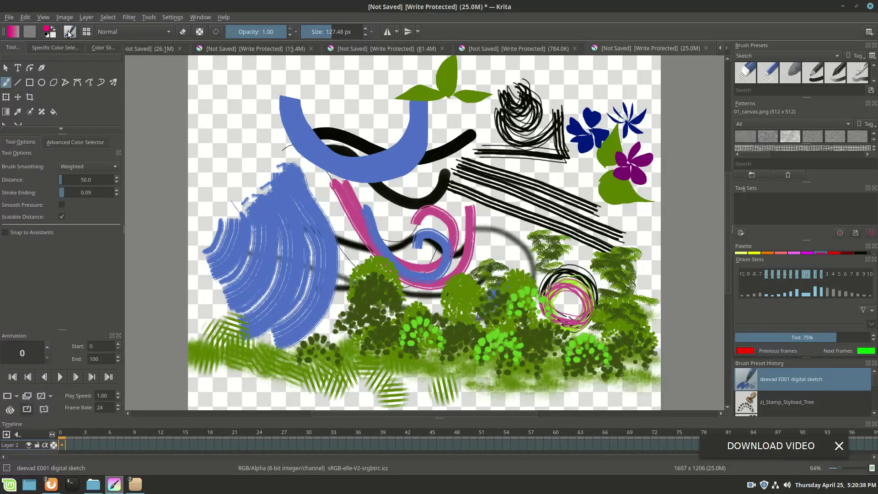
pyautogui.click(69, 31)
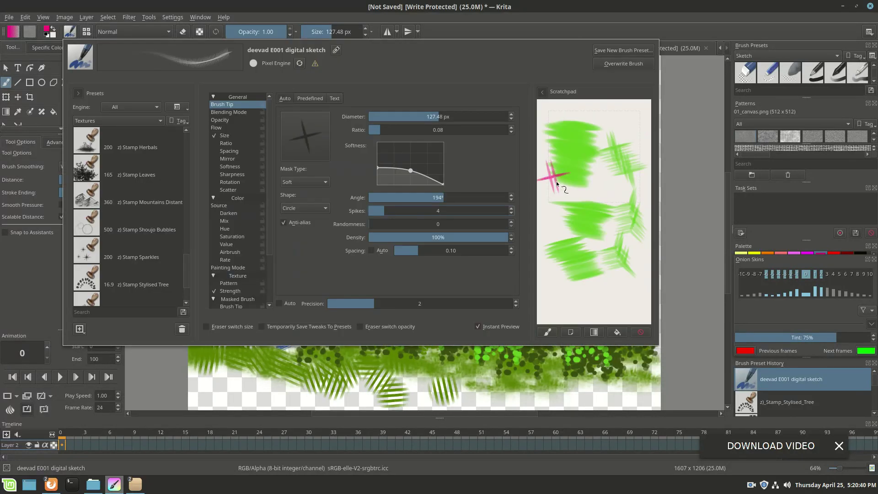
pyautogui.moveTo(593, 204)
pyautogui.mouseDown()
pyautogui.moveTo(581, 221)
pyautogui.moveTo(608, 258)
pyautogui.moveTo(580, 266)
pyautogui.moveTo(570, 256)
pyautogui.mouseUp()
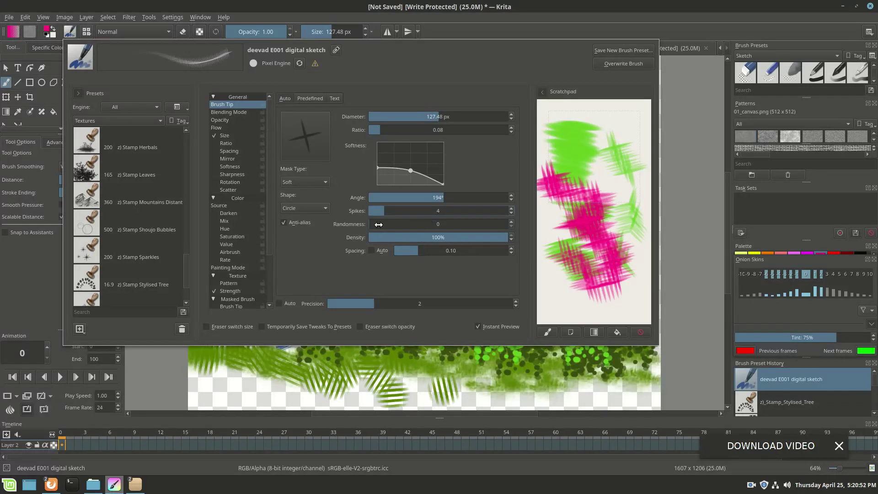
# Set tip randomness 15, density 55% and spacing 0.12, testing with pink strokes.
pyautogui.moveTo(376, 225); pyautogui.dragTo(389, 224)
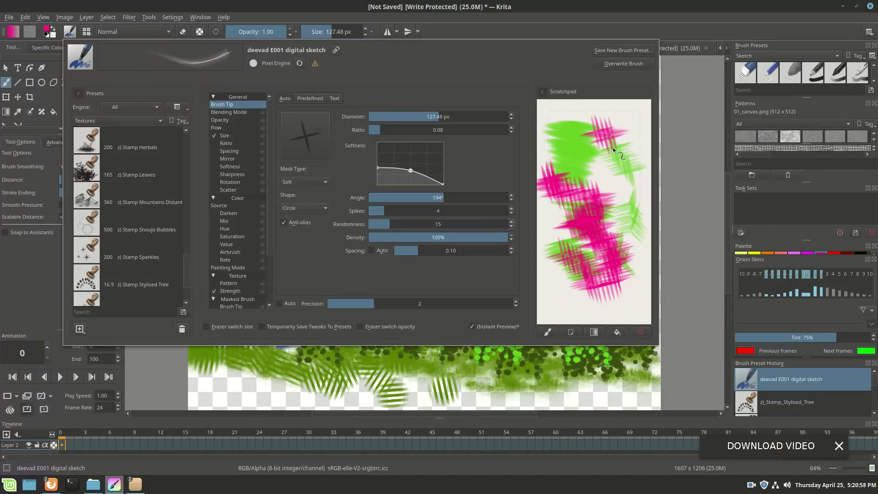
pyautogui.moveTo(608, 136)
pyautogui.mouseDown()
pyautogui.moveTo(588, 155)
pyautogui.moveTo(624, 165)
pyautogui.mouseUp()
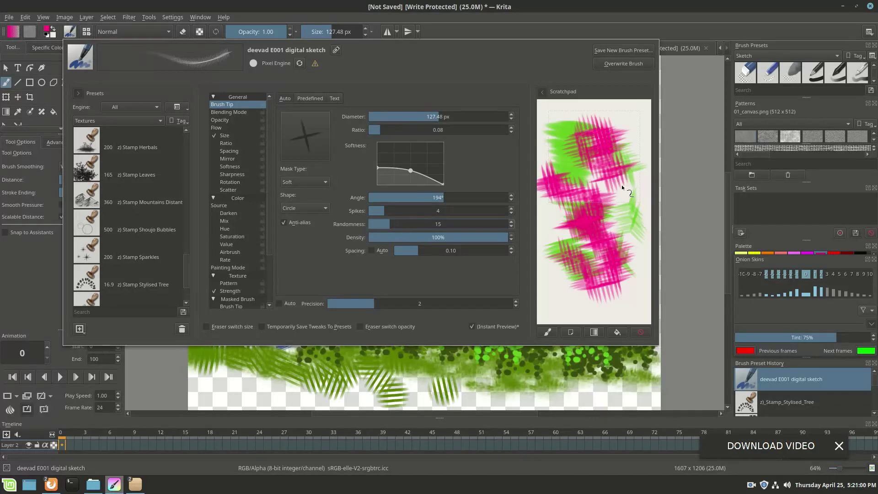
pyautogui.moveTo(485, 237); pyautogui.dragTo(445, 237)
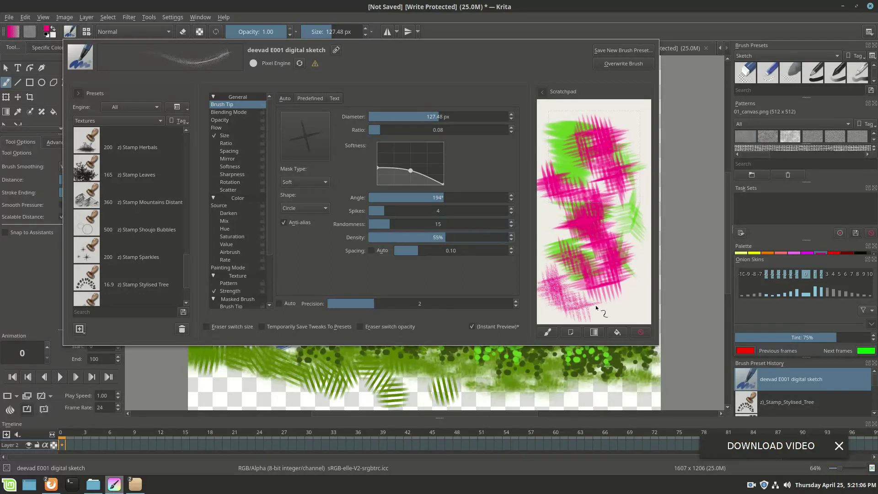
pyautogui.moveTo(555, 225)
pyautogui.mouseDown()
pyautogui.moveTo(548, 233)
pyautogui.moveTo(572, 254)
pyautogui.mouseUp()
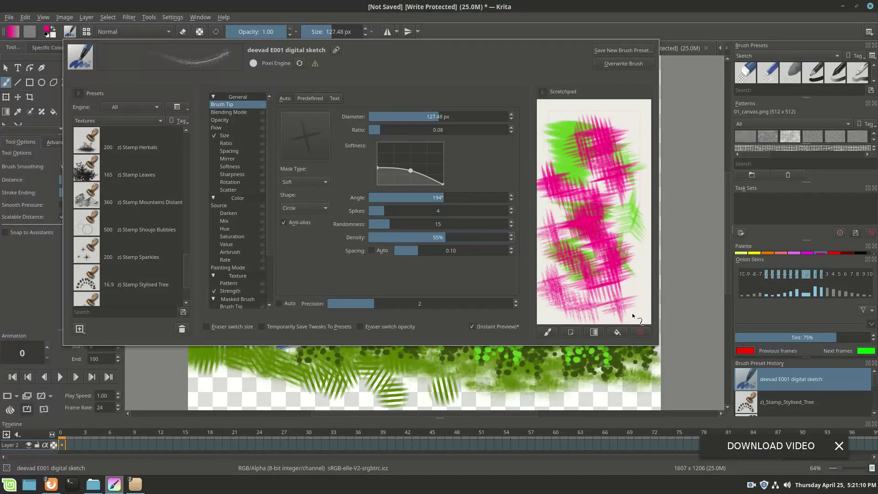
pyautogui.moveTo(623, 131); pyautogui.dragTo(635, 150)
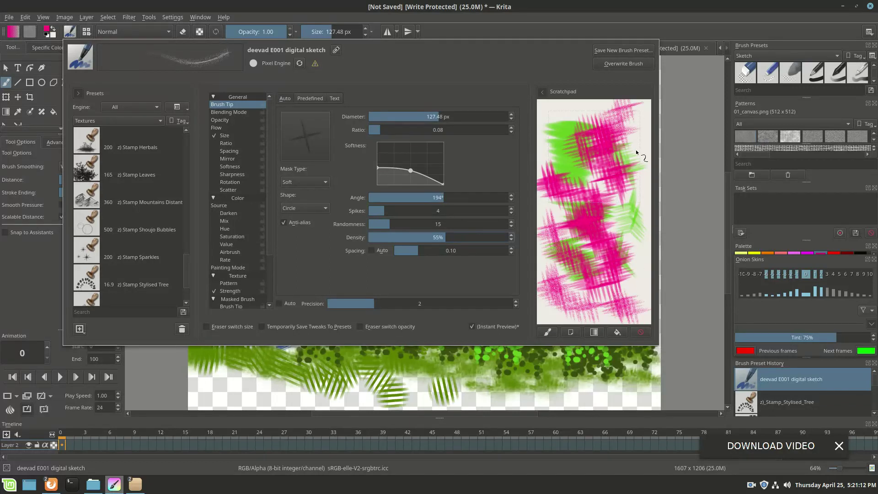
pyautogui.moveTo(608, 119); pyautogui.dragTo(541, 121)
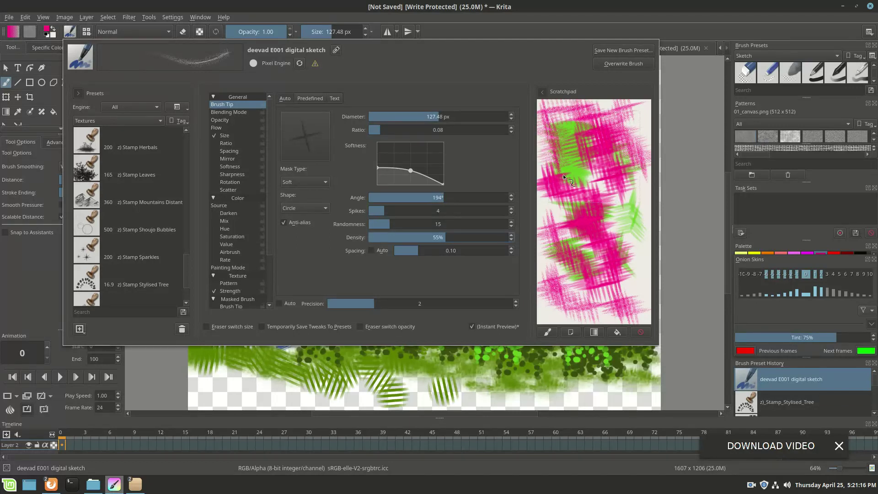
pyautogui.moveTo(412, 254); pyautogui.dragTo(425, 255)
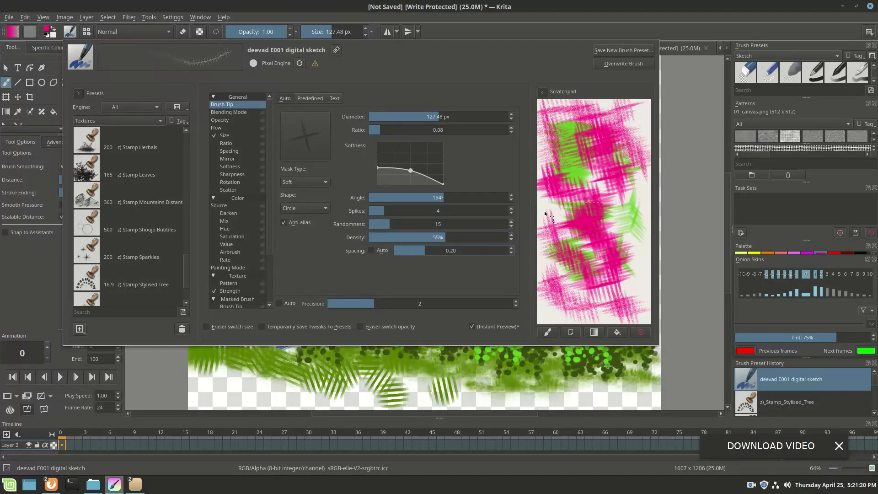
pyautogui.moveTo(591, 250); pyautogui.dragTo(627, 263)
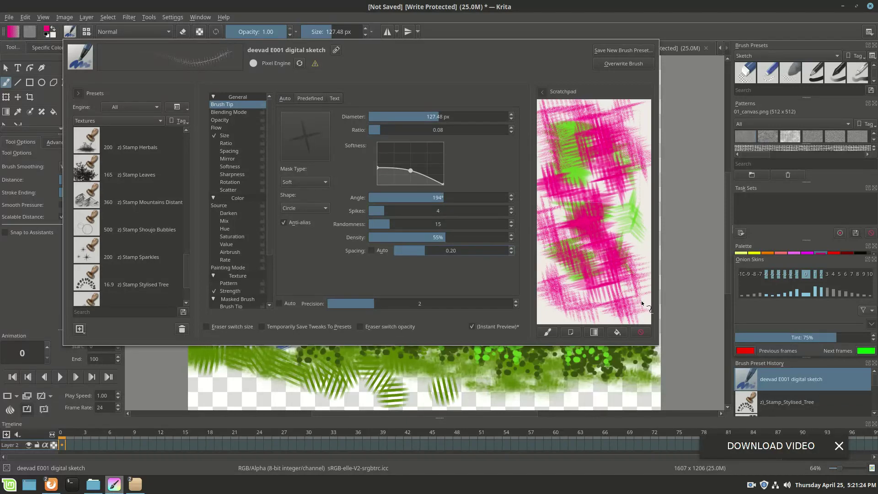
pyautogui.moveTo(426, 251); pyautogui.dragTo(420, 253)
# Reshape the brush size pen-pressure curve, test it with pink strokes, and close the brush editor.
pyautogui.click(617, 332)
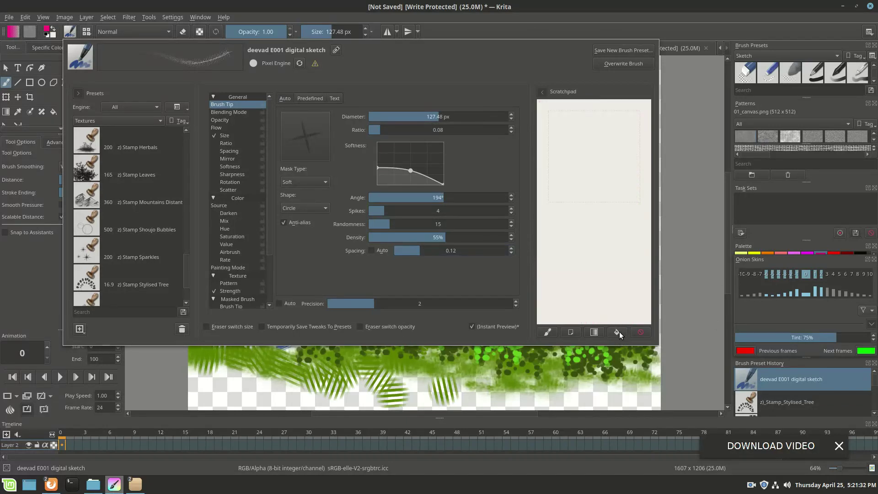
pyautogui.click(226, 136)
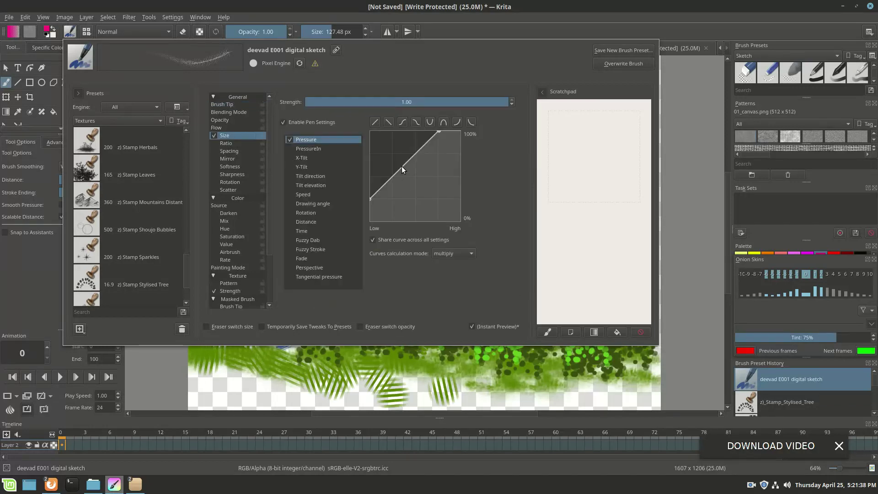
pyautogui.moveTo(401, 166)
pyautogui.mouseDown()
pyautogui.moveTo(406, 176)
pyautogui.moveTo(401, 164)
pyautogui.mouseUp()
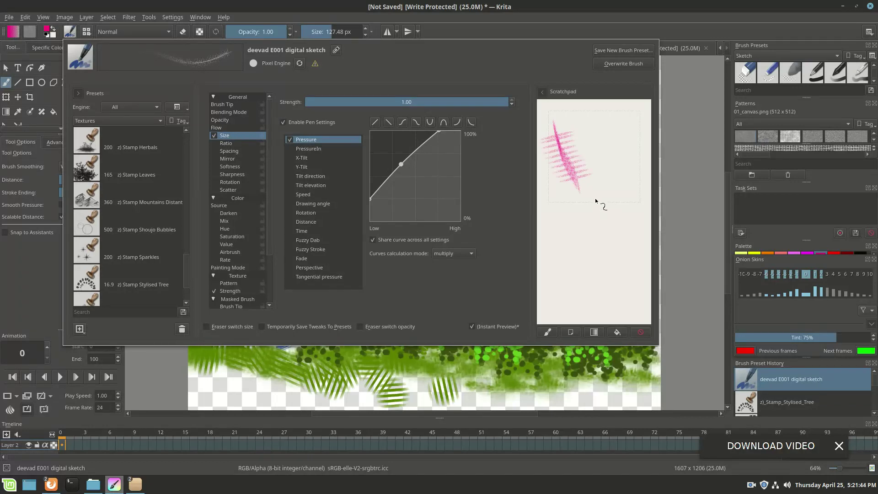
pyautogui.moveTo(603, 202); pyautogui.dragTo(585, 245)
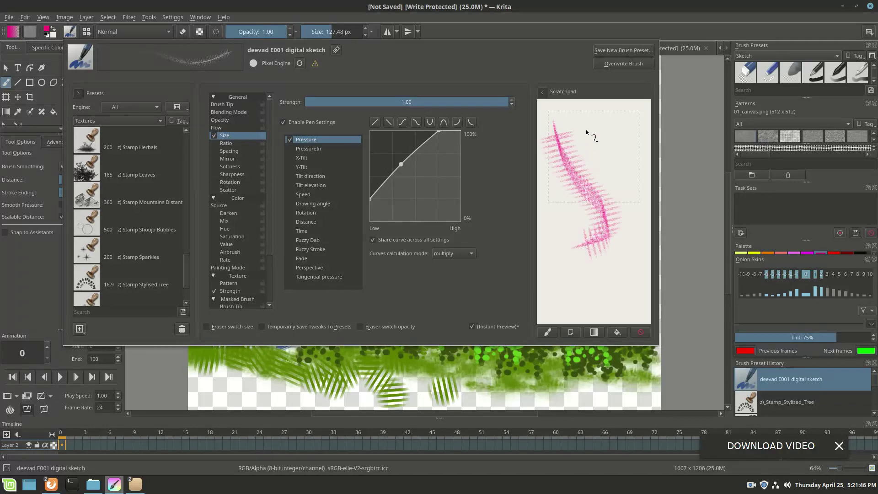
pyautogui.moveTo(584, 118); pyautogui.dragTo(621, 237)
pyautogui.moveTo(630, 183)
pyautogui.mouseDown()
pyautogui.moveTo(592, 198)
pyautogui.moveTo(621, 192)
pyautogui.mouseUp()
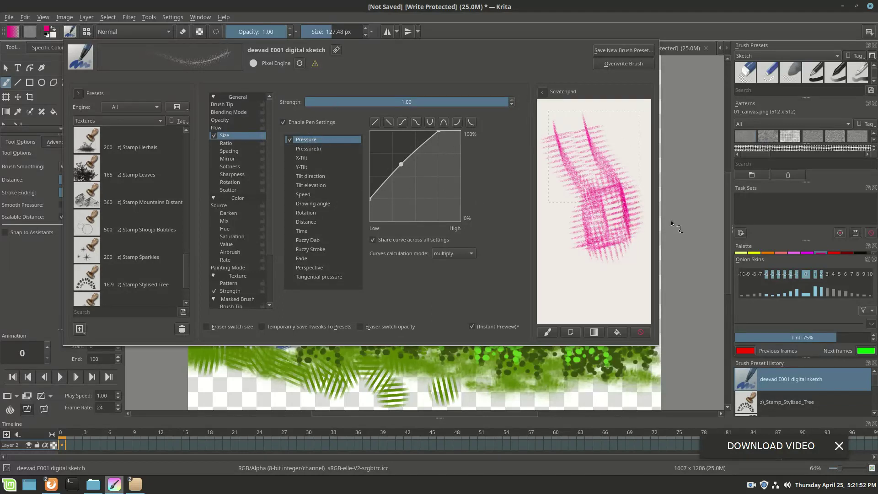
pyautogui.click(670, 76)
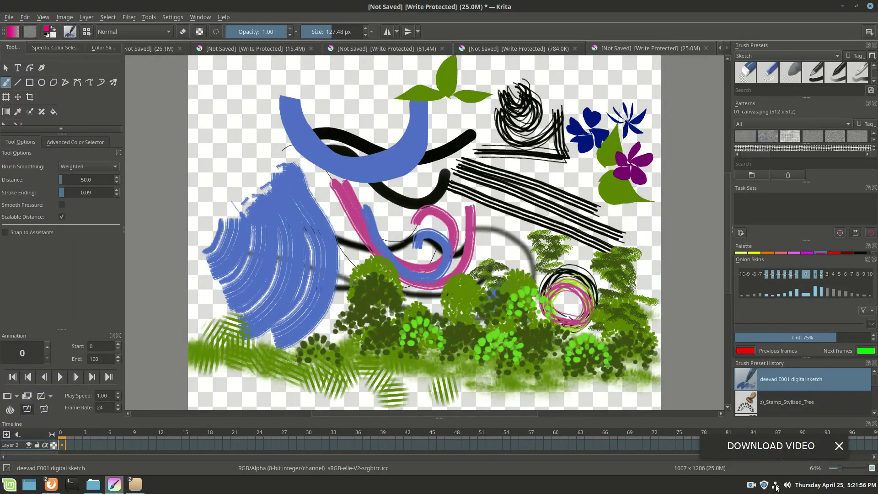
pyautogui.click(751, 485)
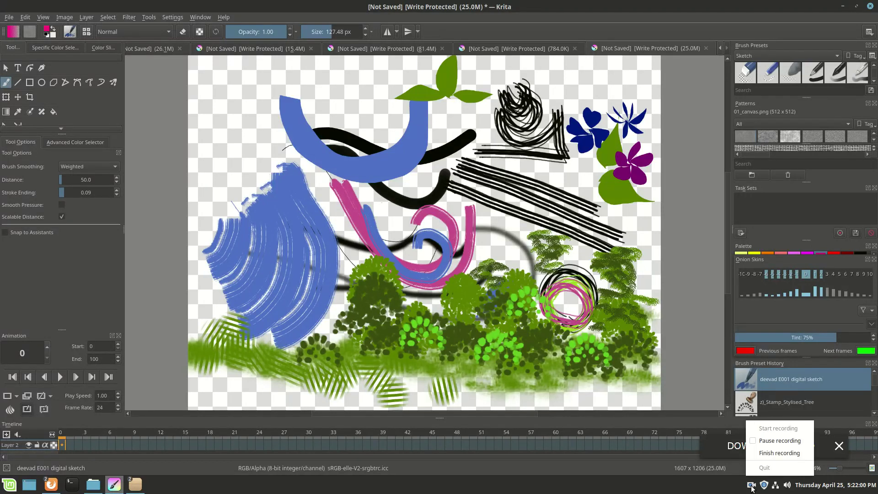